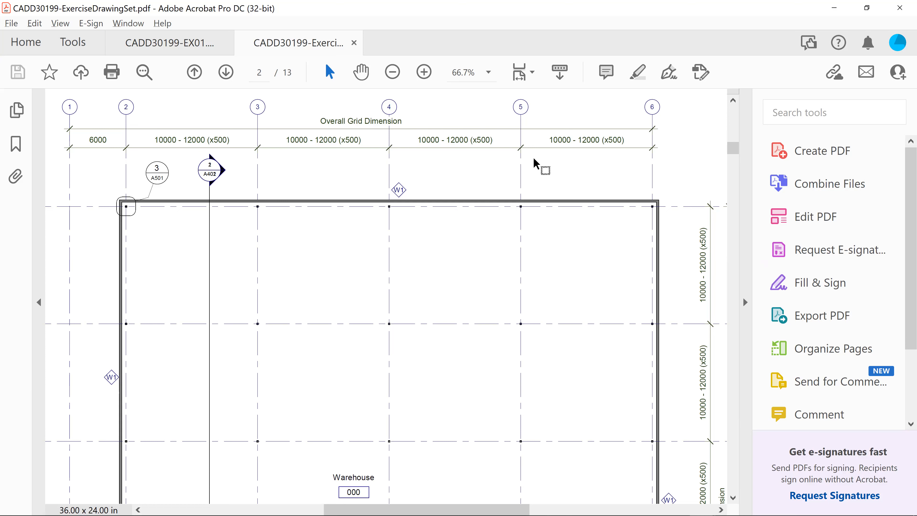
- Review the grid dimensions in the exercise drawing set, switch to Revit's Site floor plan and save the project
drag(454, 508, 504, 500)
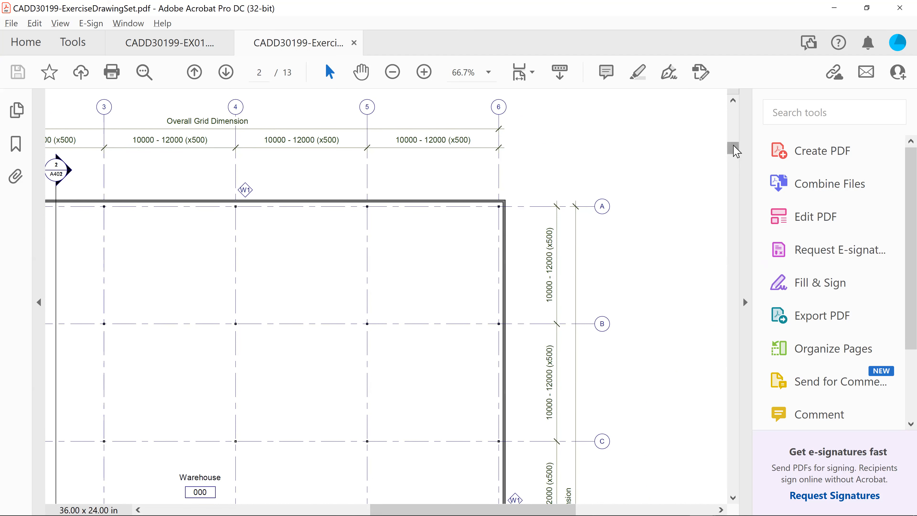
drag(736, 151, 739, 167)
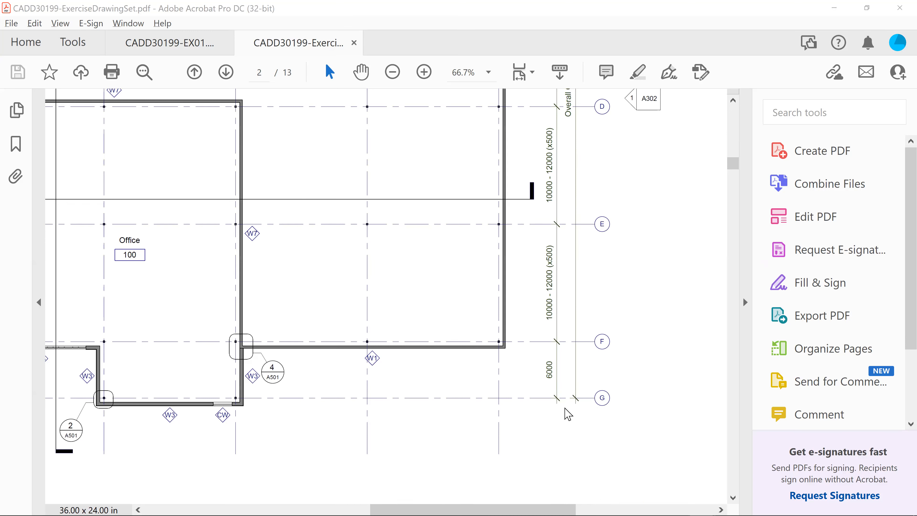
key(alt+Tab)
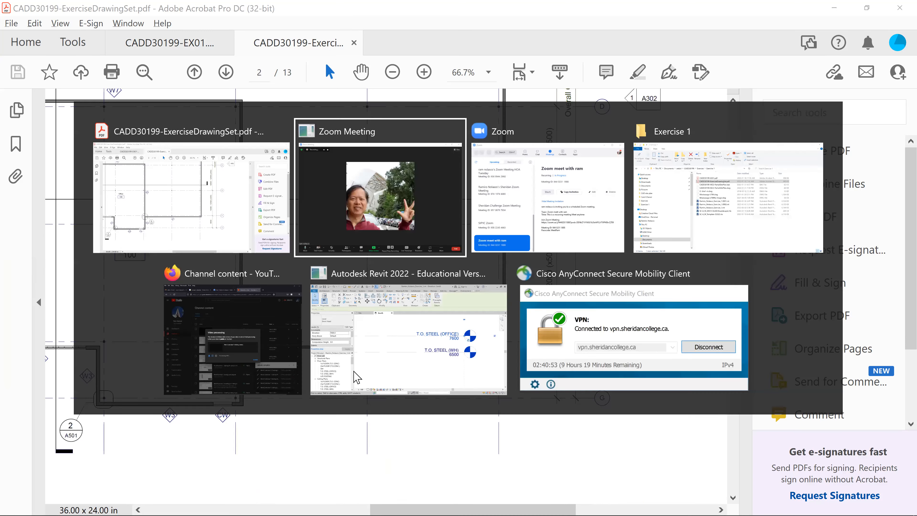
click(357, 378)
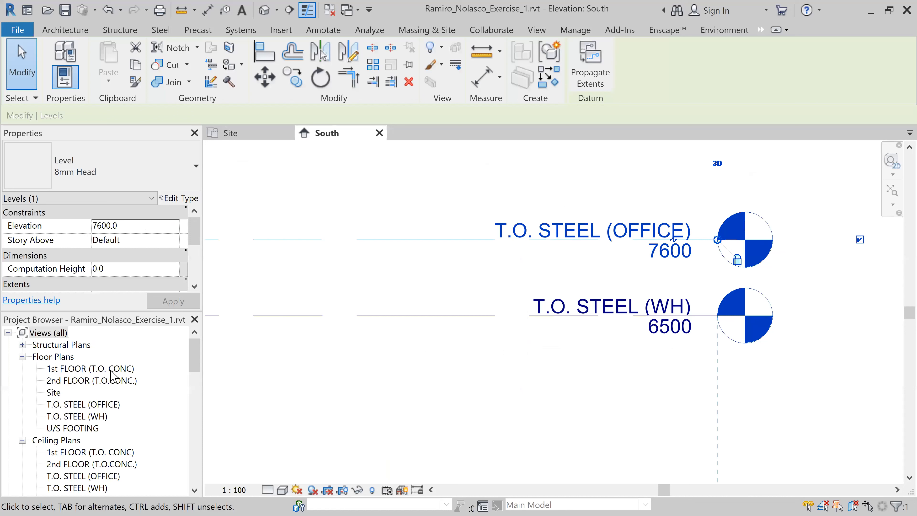
double_click(53, 392)
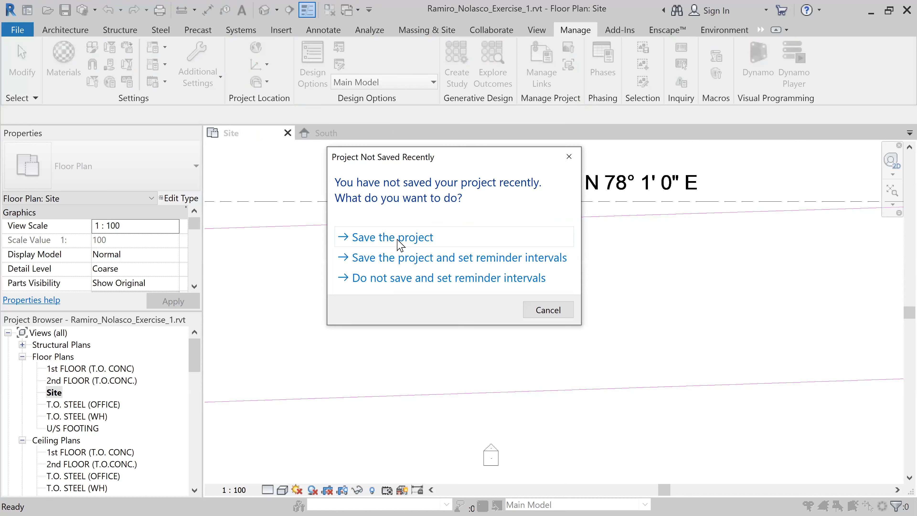
click(397, 238)
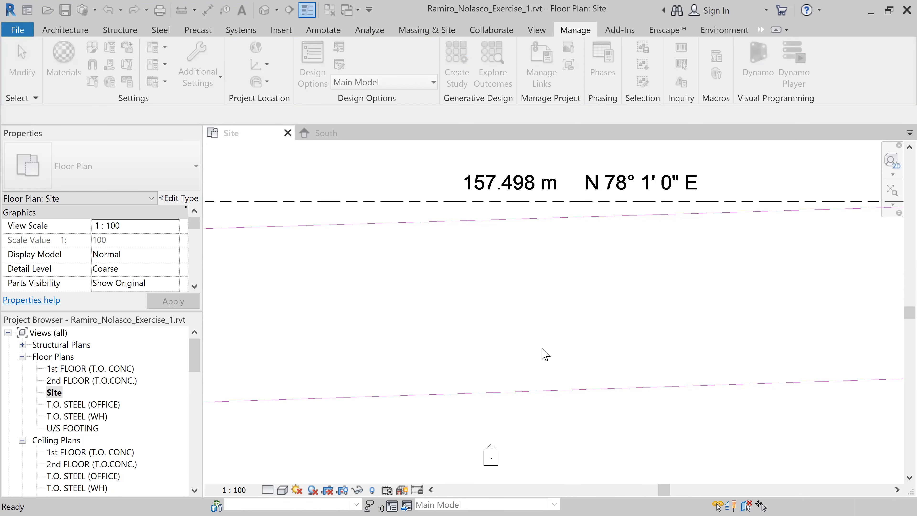
- Draw a vertical grid line starting at the A-1 Grid Intersection point and running down past the parking stalls
scroll(564, 352, down, 5)
middle_drag(571, 255, 552, 382)
scroll(487, 231, up, 1)
scroll(487, 230, up, 6)
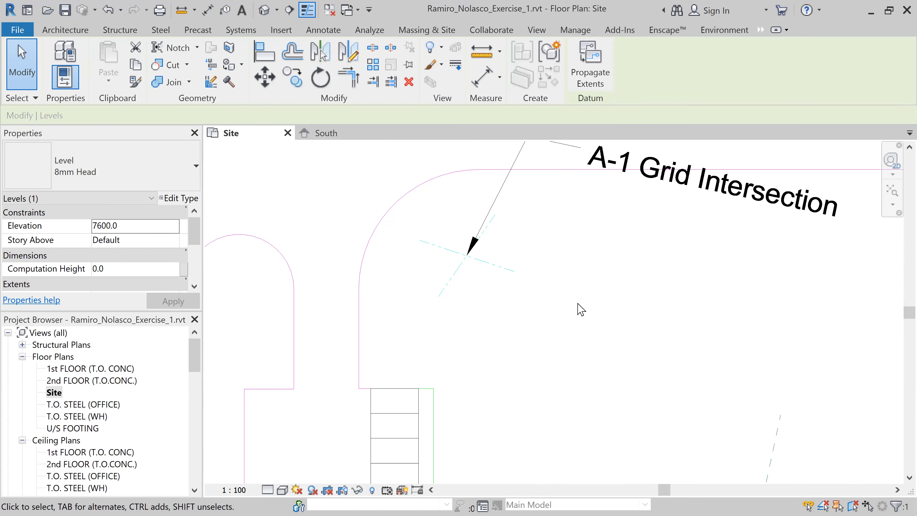
click(578, 311)
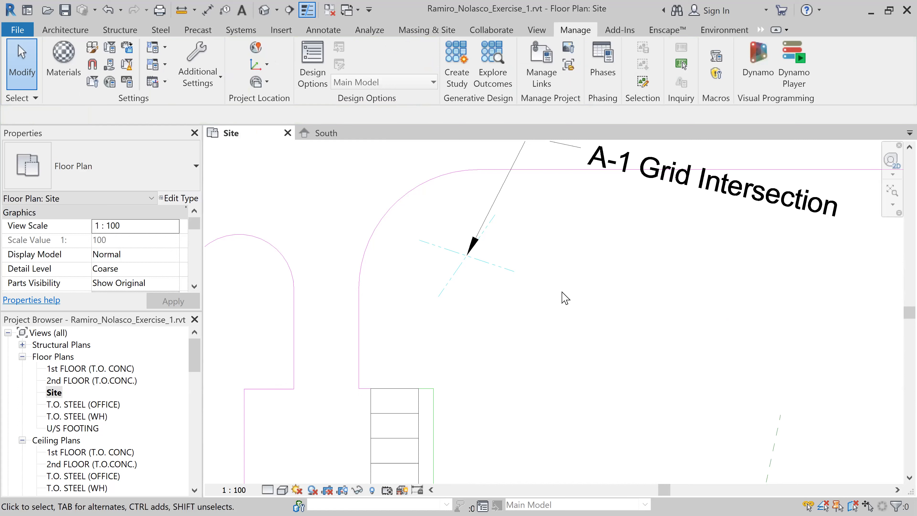
key(g)
key(r)
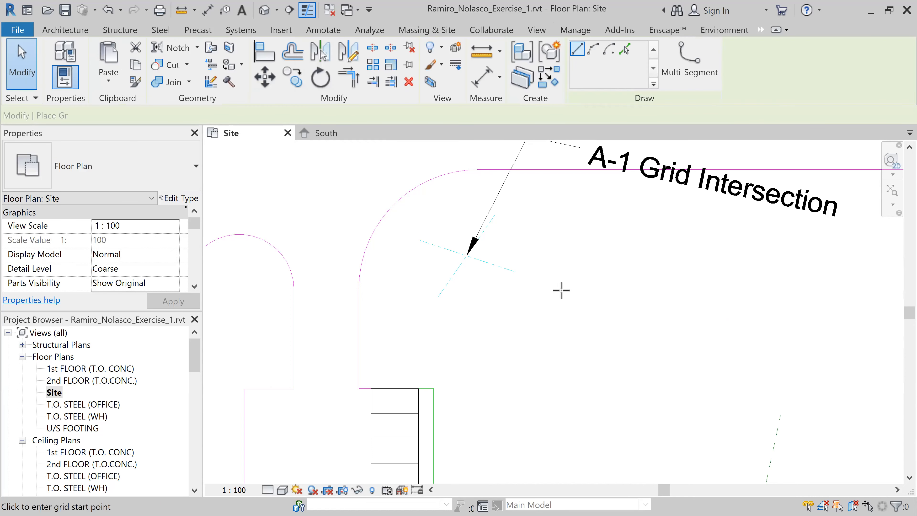
click(466, 255)
scroll(463, 313, down, 2)
scroll(466, 314, down, 4)
scroll(464, 386, up, 4)
click(464, 390)
- Hide the bubble at the lower end of grid 1
scroll(464, 389, up, 4)
scroll(474, 387, up, 2)
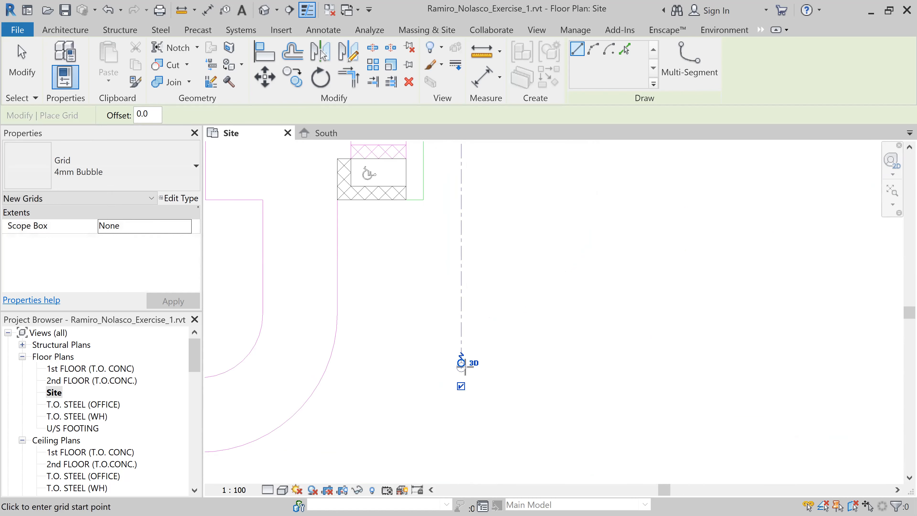
scroll(470, 383, up, 3)
scroll(465, 371, up, 1)
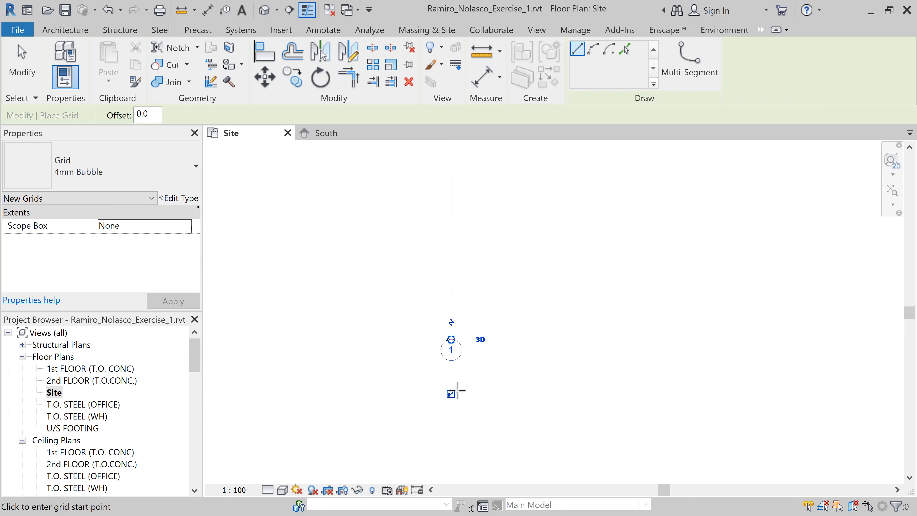
click(451, 393)
- Show the bubble at the upper end of grid 1, at the A-1 intersection
scroll(511, 324, down, 4)
scroll(512, 310, down, 12)
scroll(515, 206, up, 7)
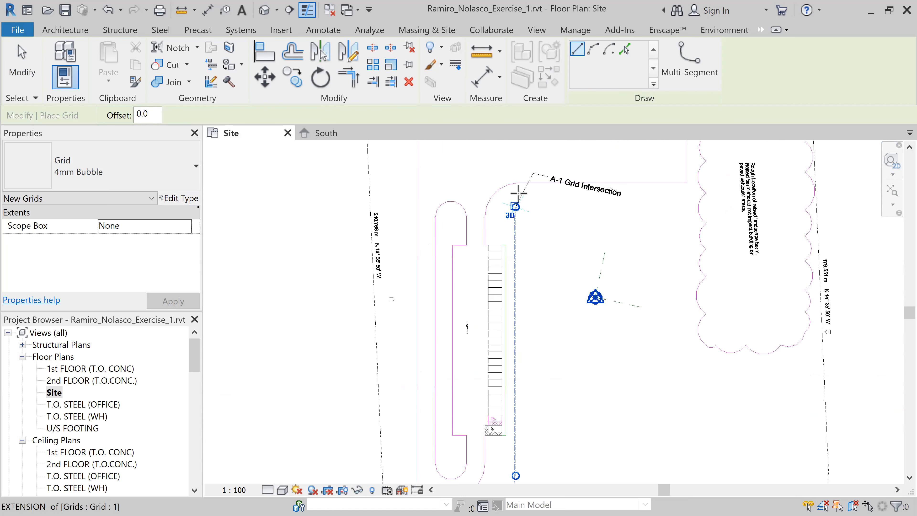
scroll(514, 209, up, 3)
scroll(487, 232, up, 3)
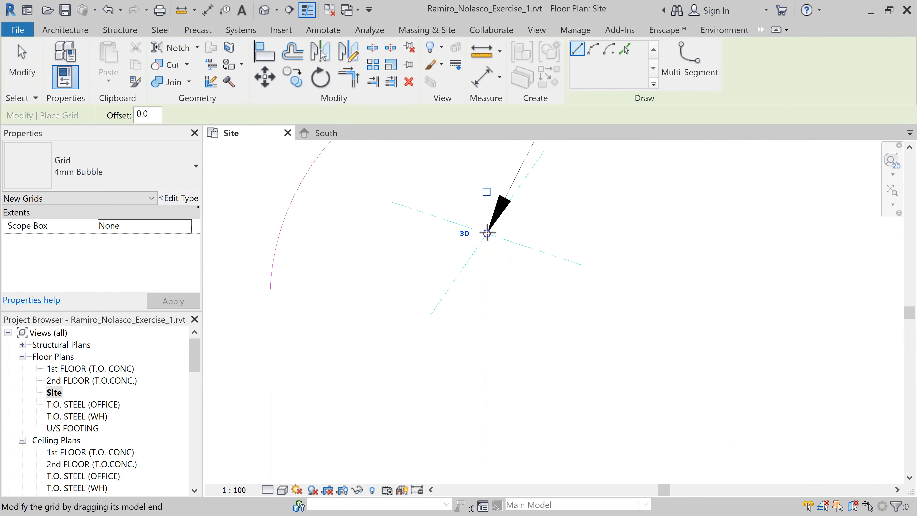
click(487, 191)
scroll(484, 228, up, 1)
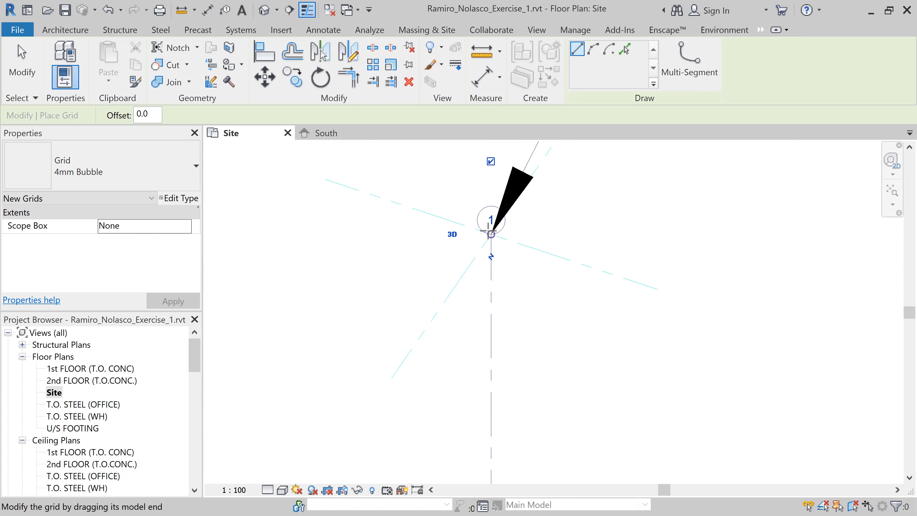
- Create a grid line with Pick Lines at a 6000 offset to the right of grid 1 and show its upper bubble
scroll(565, 241, down, 4)
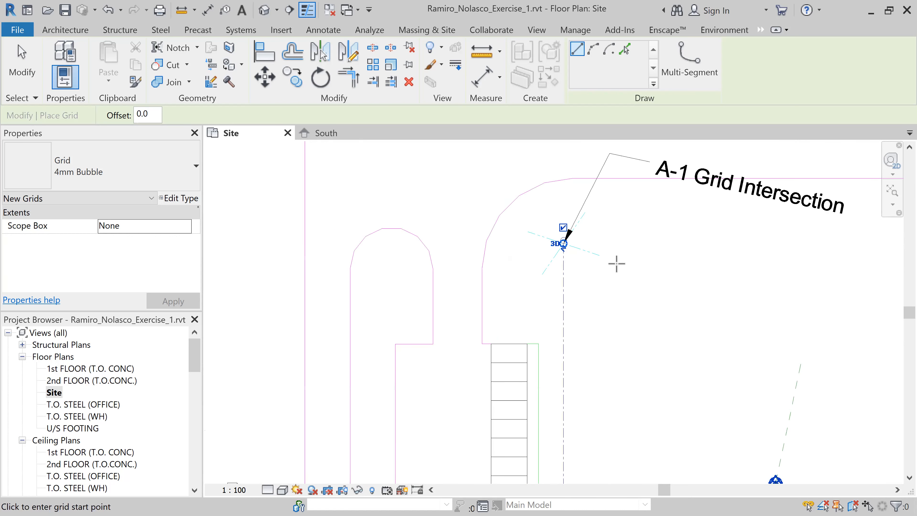
scroll(617, 264, down, 1)
middle_drag(621, 297, 502, 272)
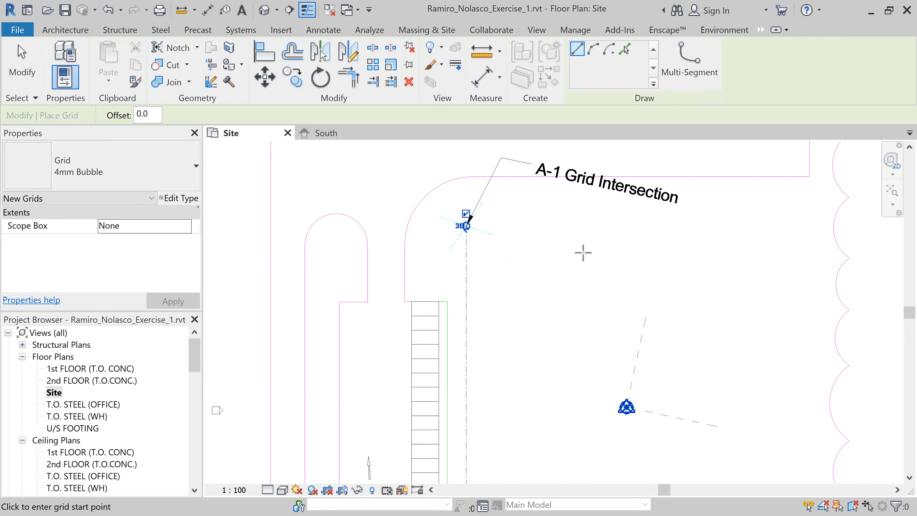
double_click(152, 114)
text(6000)
key(Return)
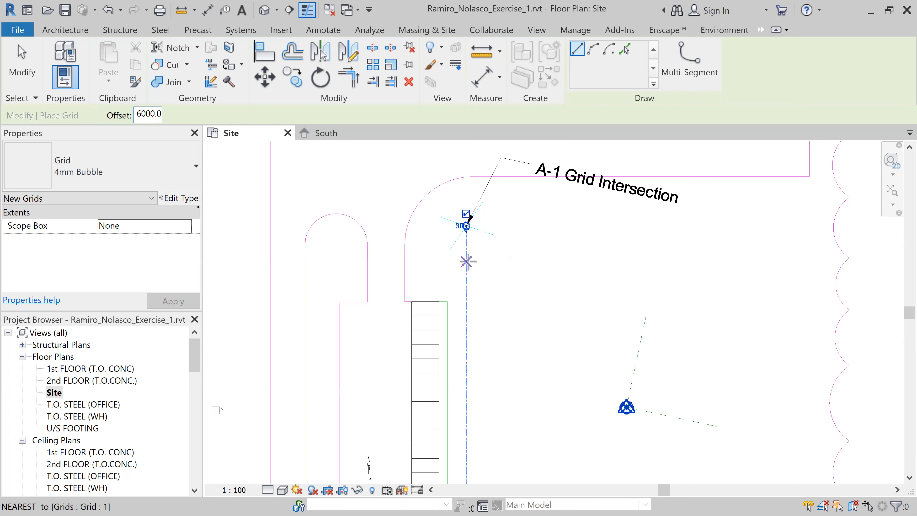
click(625, 51)
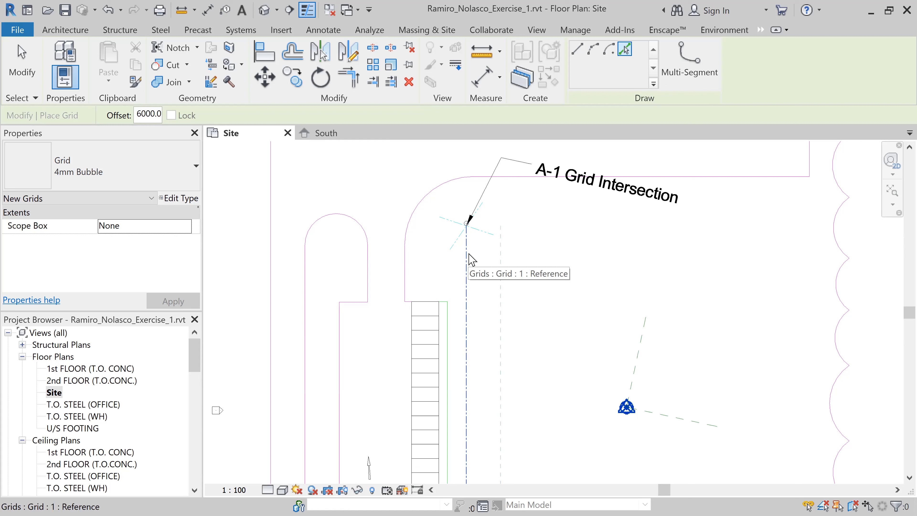
click(469, 257)
click(500, 213)
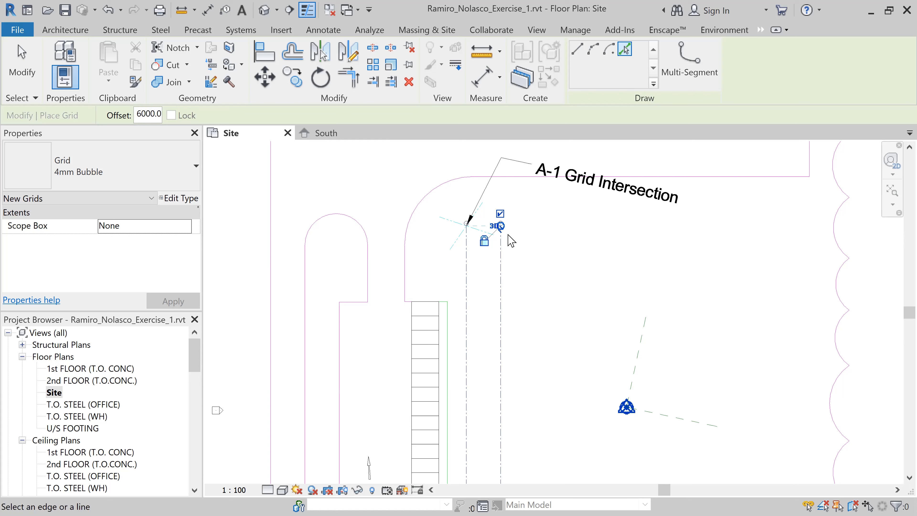
- Hide the bubble at the lower end of grid 2
scroll(549, 362, down, 5)
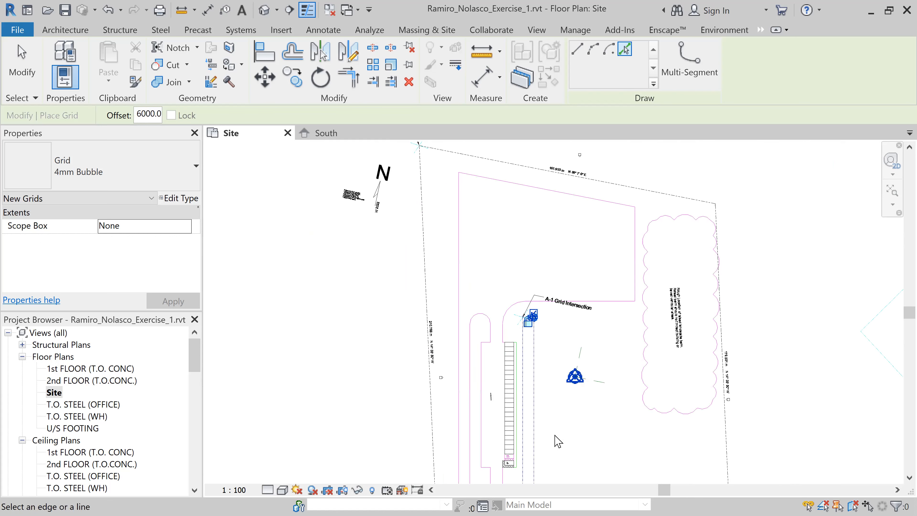
scroll(562, 439, down, 1)
scroll(552, 479, up, 6)
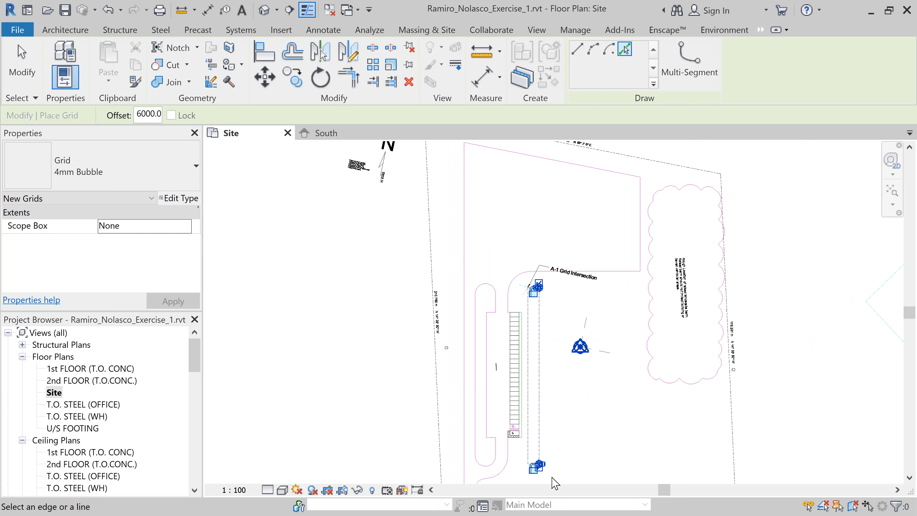
scroll(543, 472, up, 6)
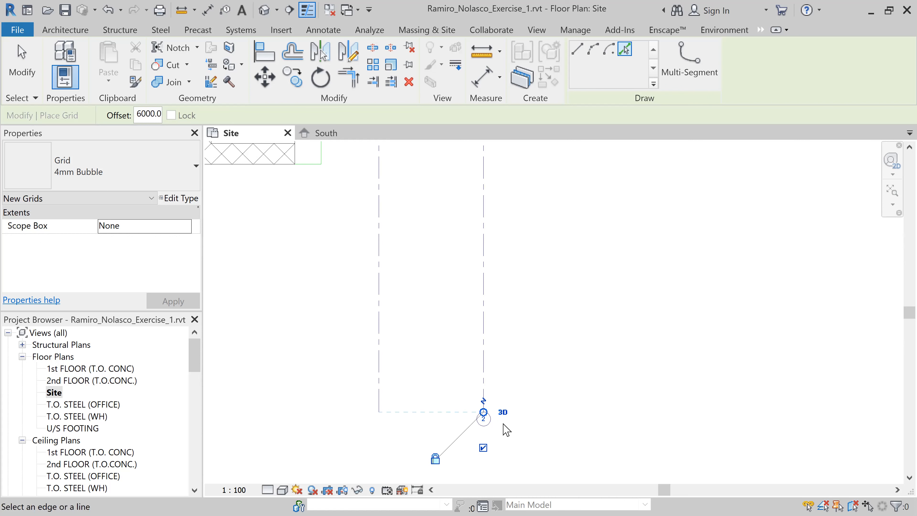
click(483, 449)
- Set the offset to 11000, pick two successive grid lines to the right of grid 2, and show their upper bubbles
scroll(579, 371, down, 6)
scroll(593, 176, up, 6)
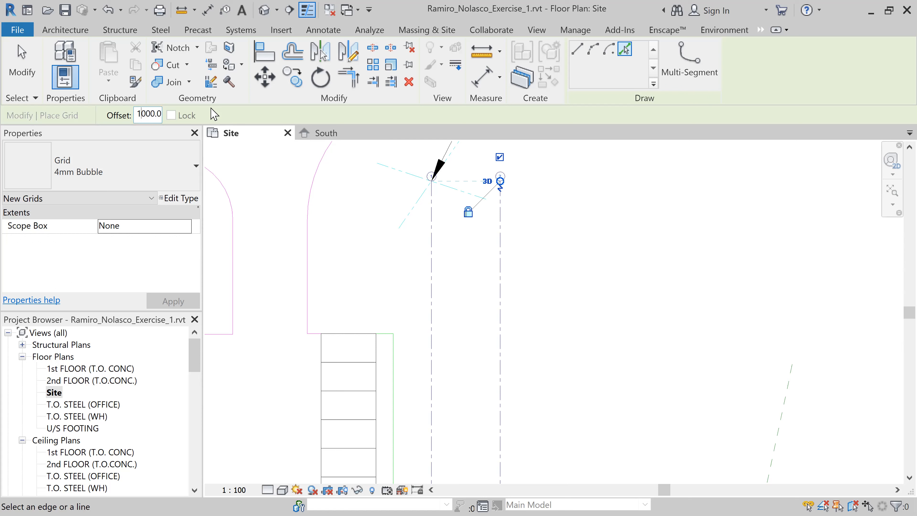
text(1)
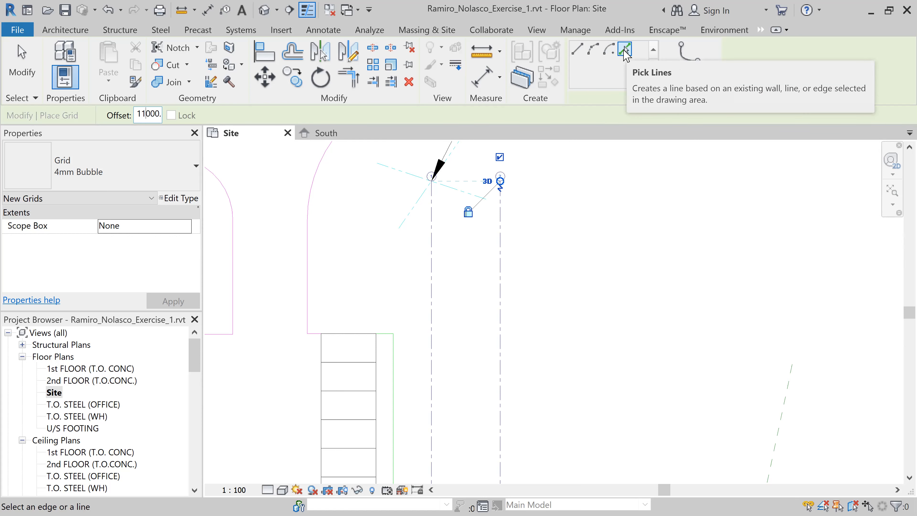
click(502, 236)
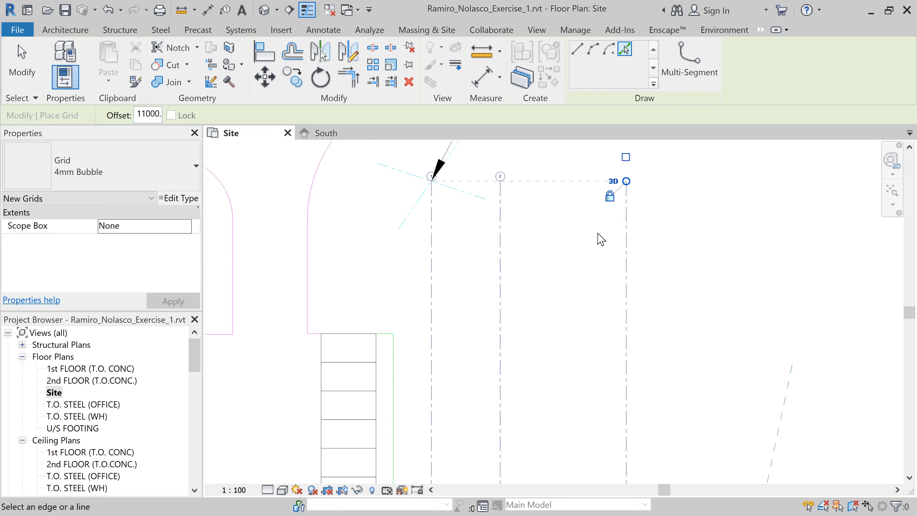
click(625, 157)
click(633, 219)
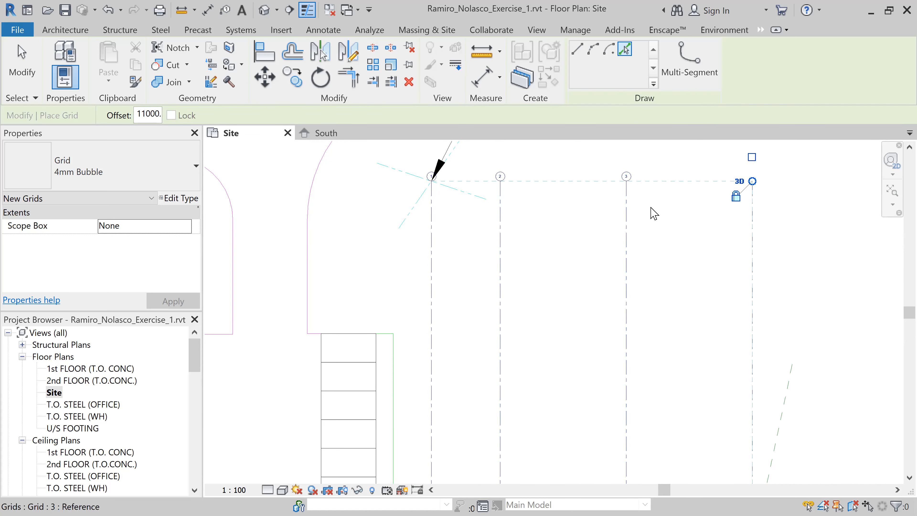
click(752, 158)
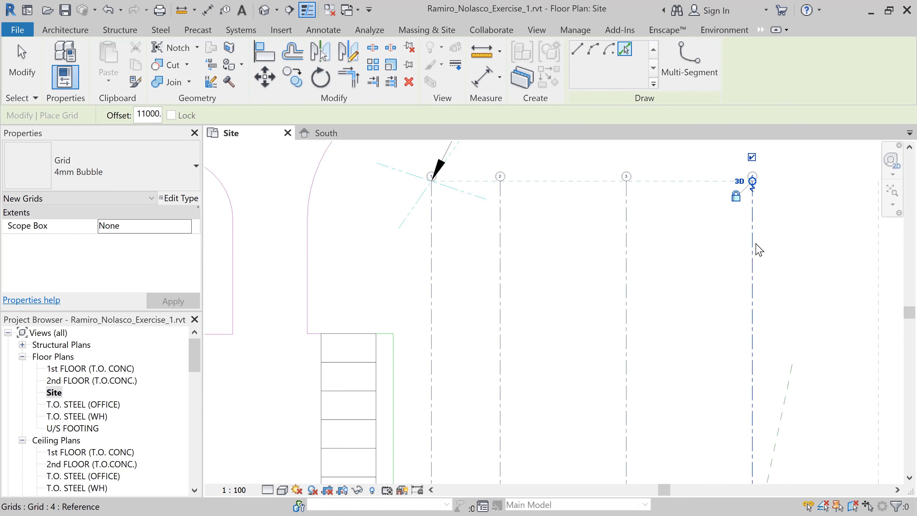
- Pick grid 4 to place a grid line at the 11000 offset on its grid 3 side
scroll(799, 266, down, 3)
middle_drag(842, 288, 597, 292)
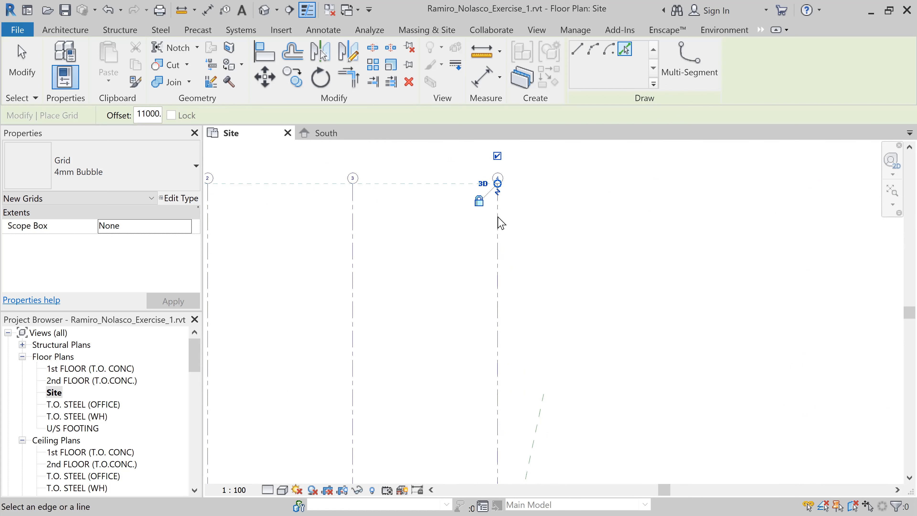
click(496, 216)
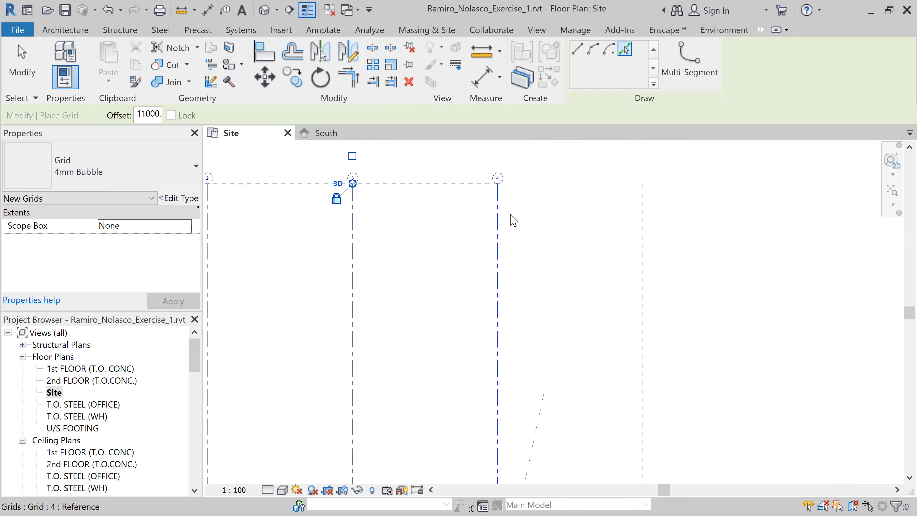
- Pick grid 4 to place a grid line 11000 away on the side opposite grid 3, and show its upper bubble
scroll(362, 177, up, 4)
scroll(405, 226, down, 3)
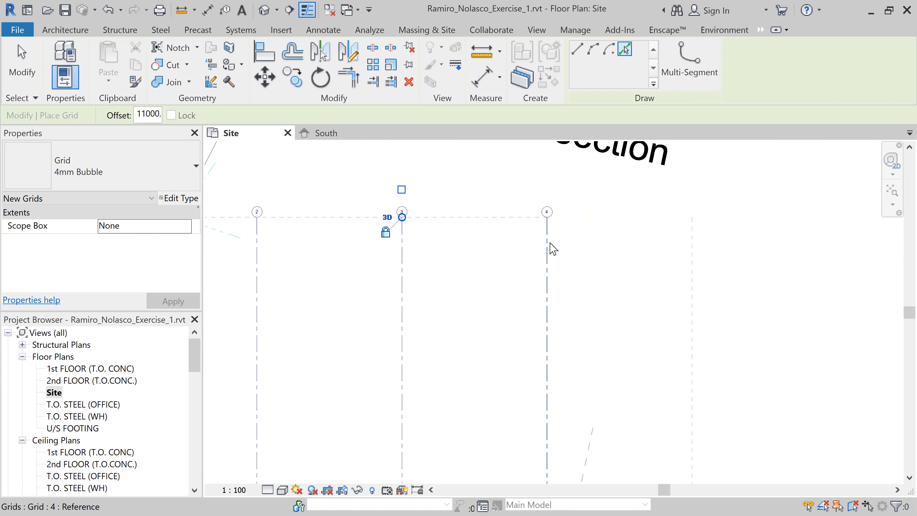
click(548, 246)
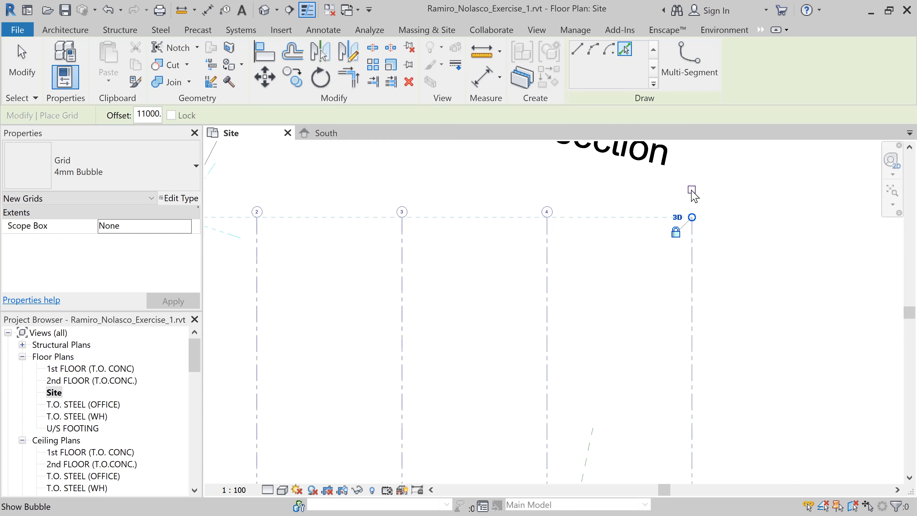
scroll(692, 216, up, 2)
scroll(699, 222, up, 1)
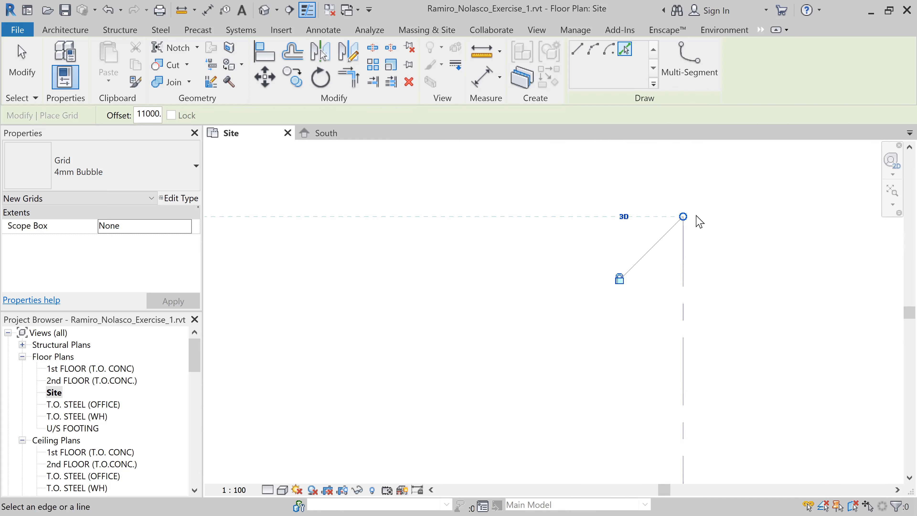
scroll(688, 193, down, 1)
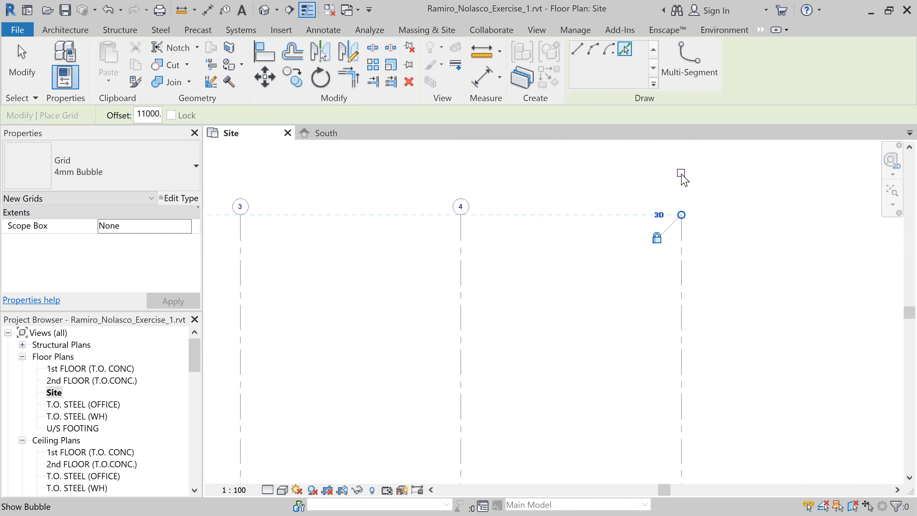
click(681, 173)
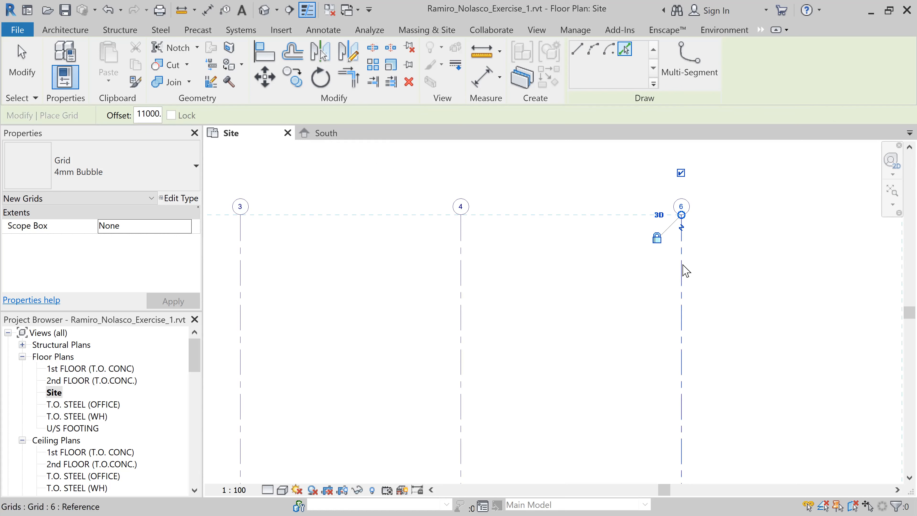
scroll(686, 271, down, 3)
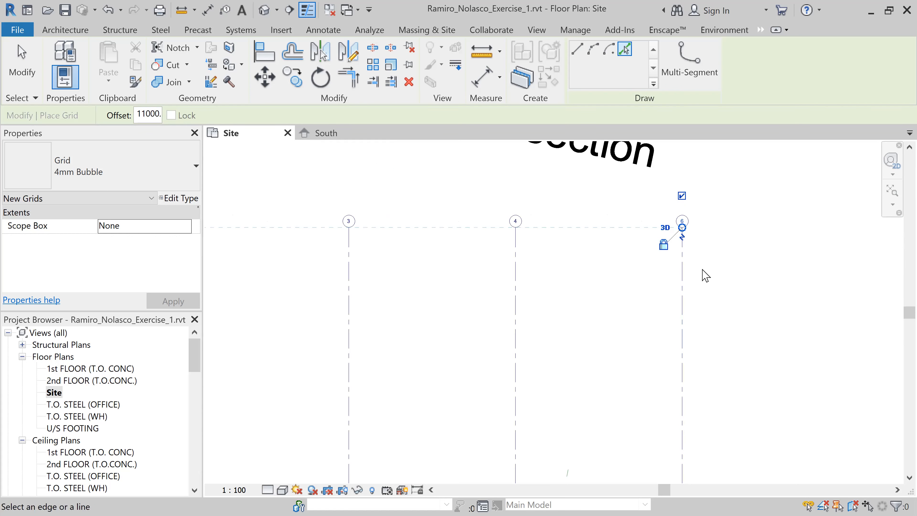
- Pick grid 6 to place a grid line 11000 away on the side opposite grid 4, and show its upper bubble
click(691, 279)
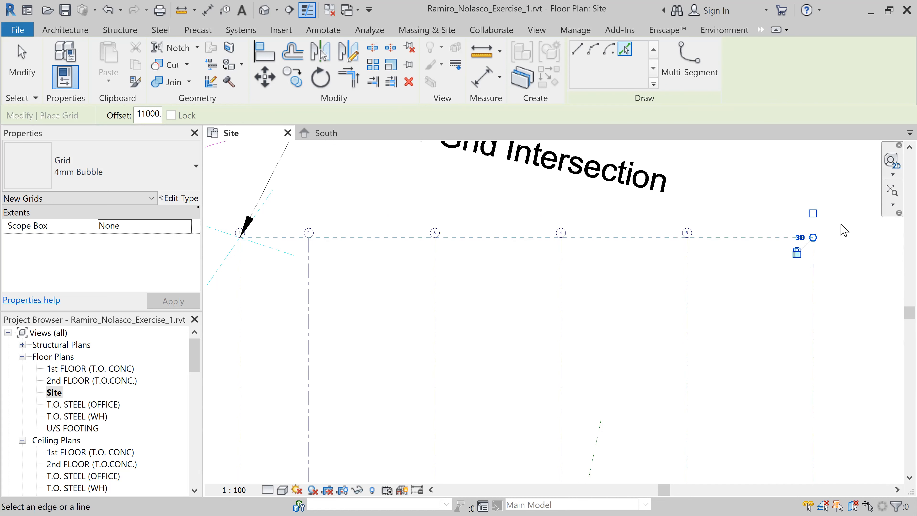
click(813, 213)
scroll(831, 236, up, 3)
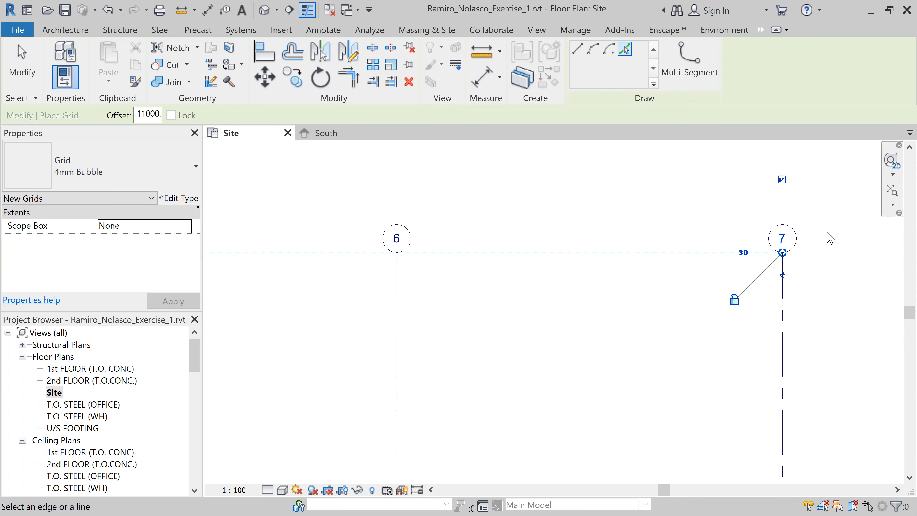
click(784, 244)
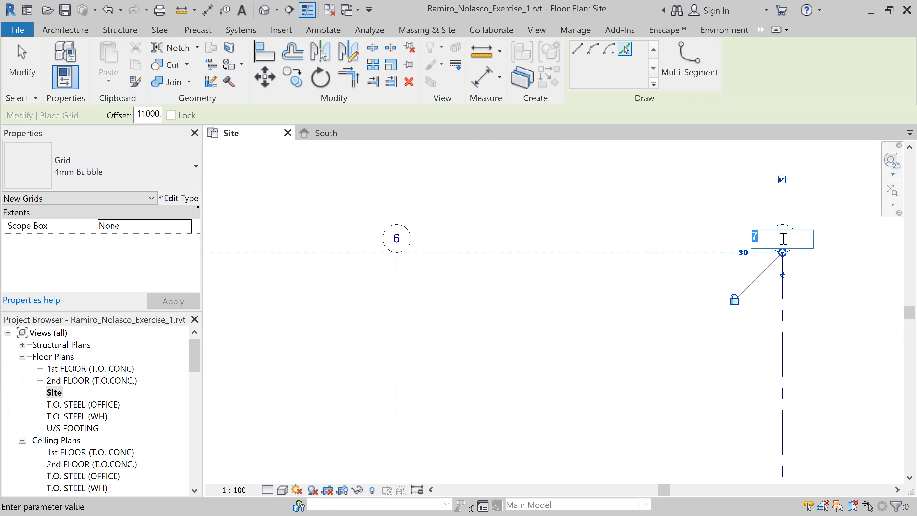
key(Return)
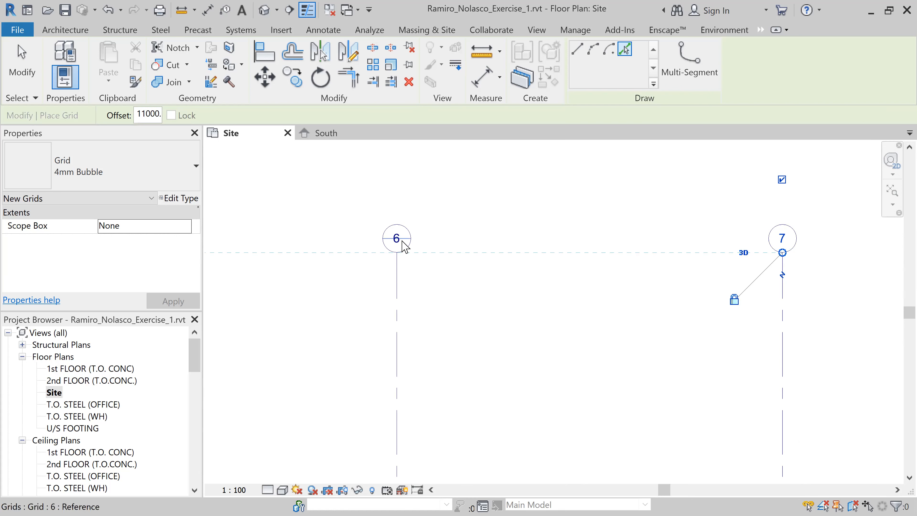
scroll(452, 286, down, 2)
scroll(460, 288, down, 4)
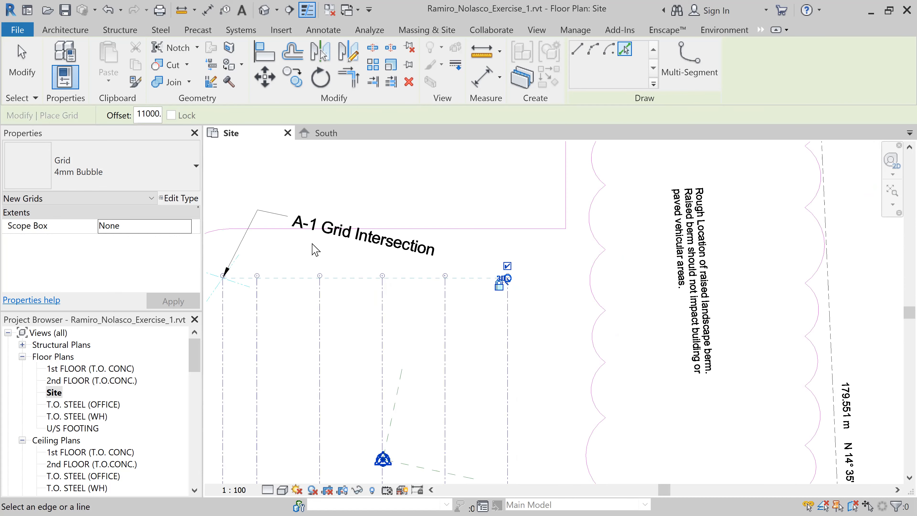
- End grid placement and delete the duplicate grid 5 that overlaps grid 3
click(31, 88)
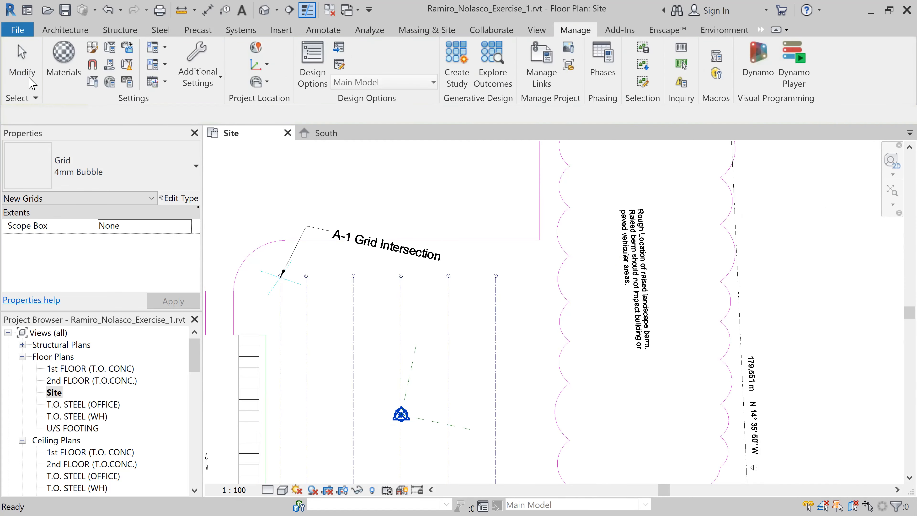
scroll(437, 321, down, 1)
scroll(434, 316, down, 1)
middle_drag(436, 350, 487, 219)
scroll(458, 438, up, 5)
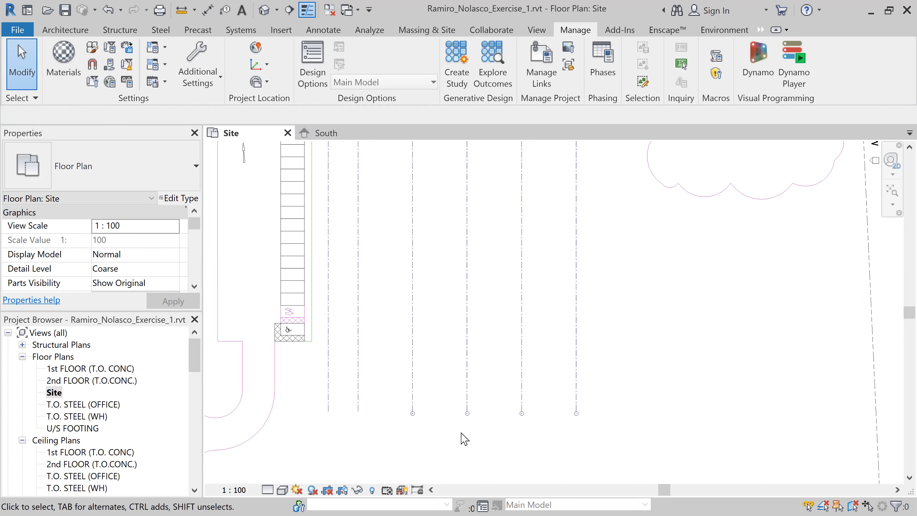
scroll(407, 413, up, 3)
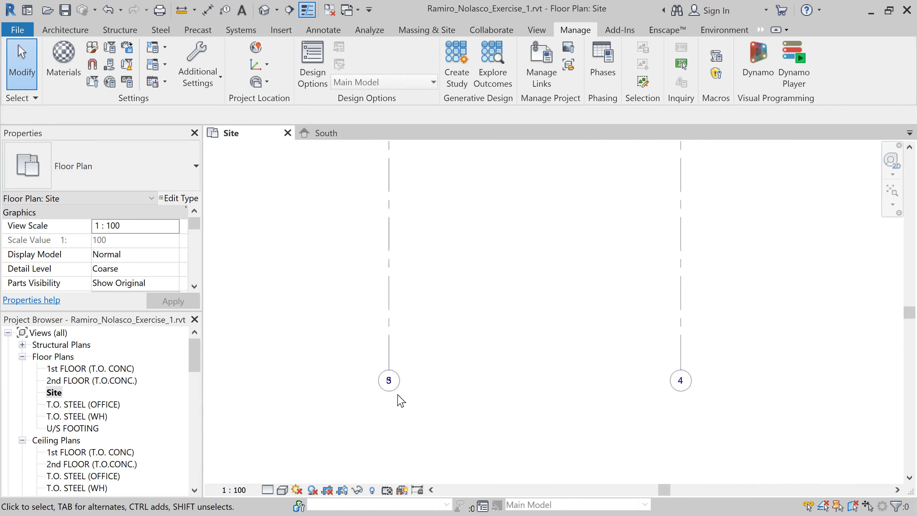
scroll(396, 393, down, 1)
scroll(391, 390, up, 5)
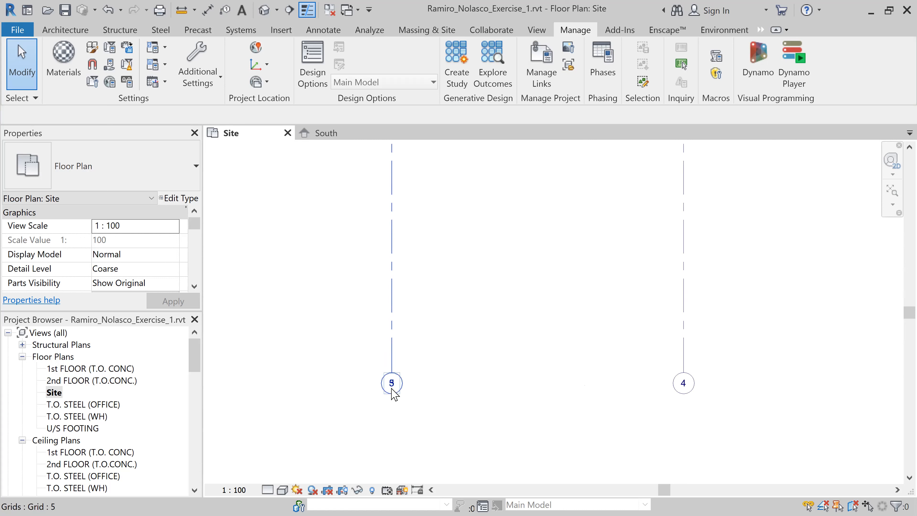
scroll(397, 387, up, 1)
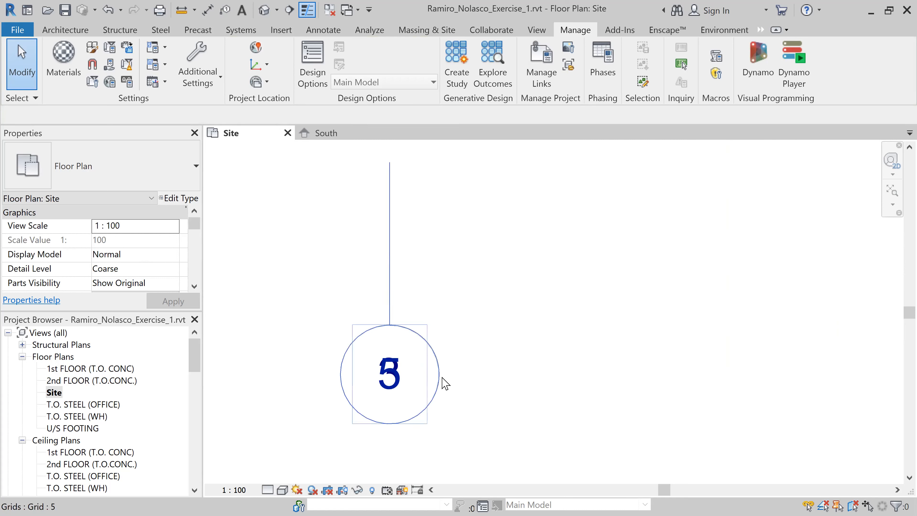
click(440, 381)
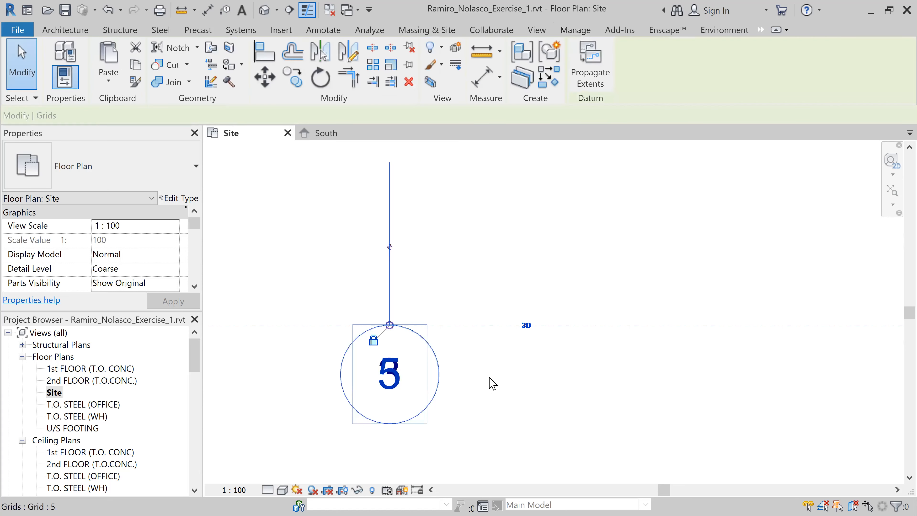
key(ctrl+z)
scroll(499, 378, down, 5)
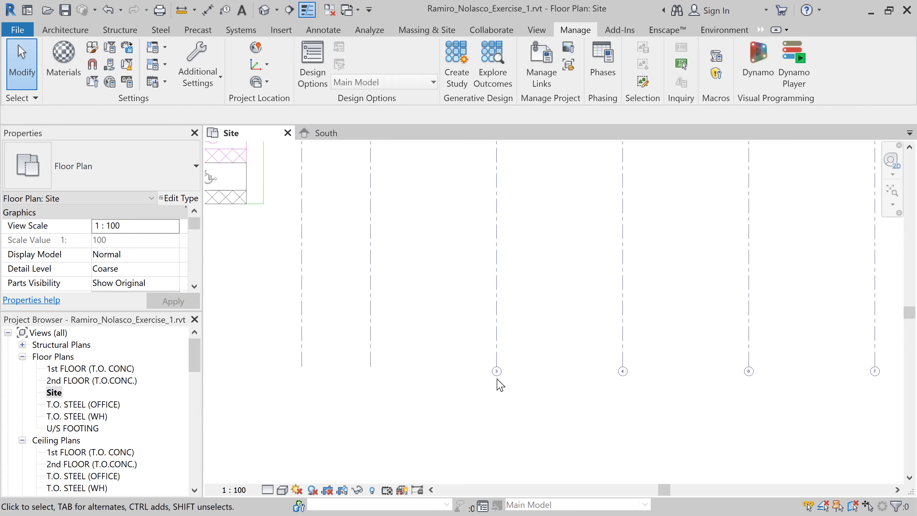
- Hide the bubbles at the lower ends of grids 3 and 4
scroll(496, 382, up, 2)
click(507, 359)
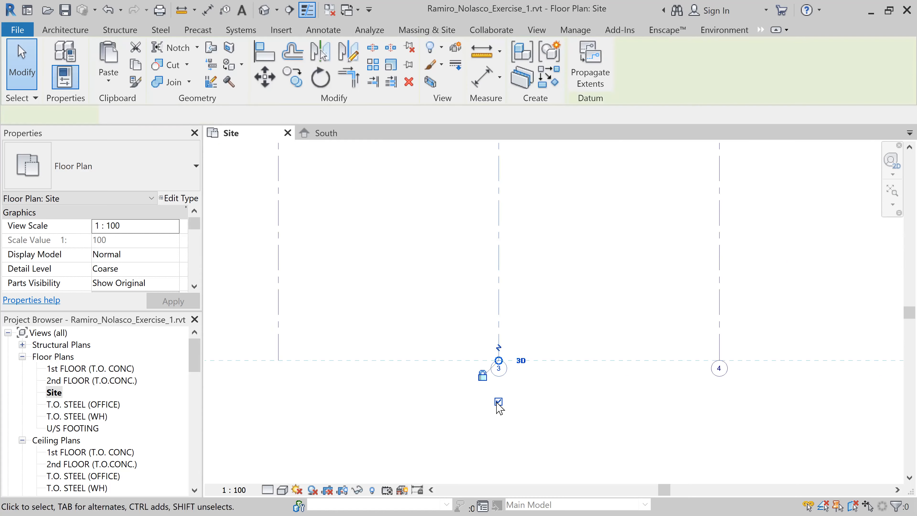
click(719, 344)
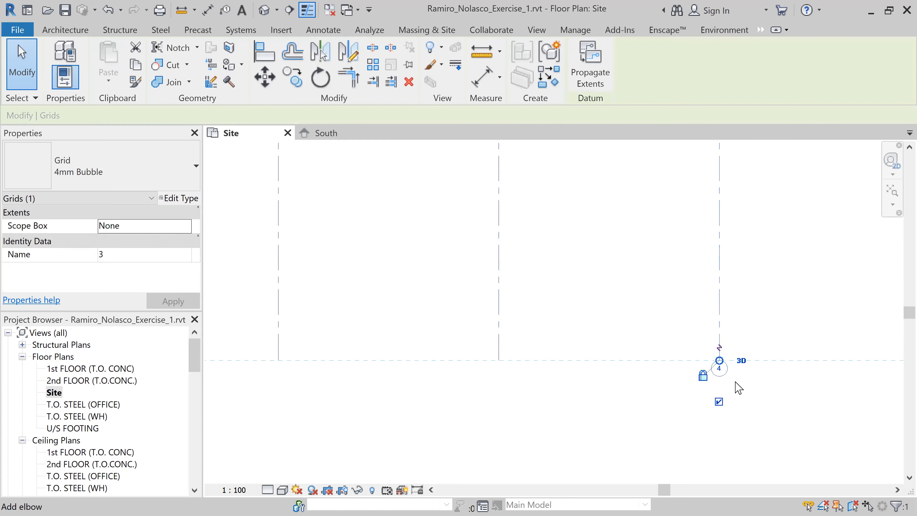
- Rename grid 6 as 5 and hide the bubble at its lower end
scroll(786, 386, down, 6)
middle_drag(776, 404, 569, 384)
scroll(668, 380, up, 3)
scroll(656, 366, up, 2)
click(617, 345)
click(618, 348)
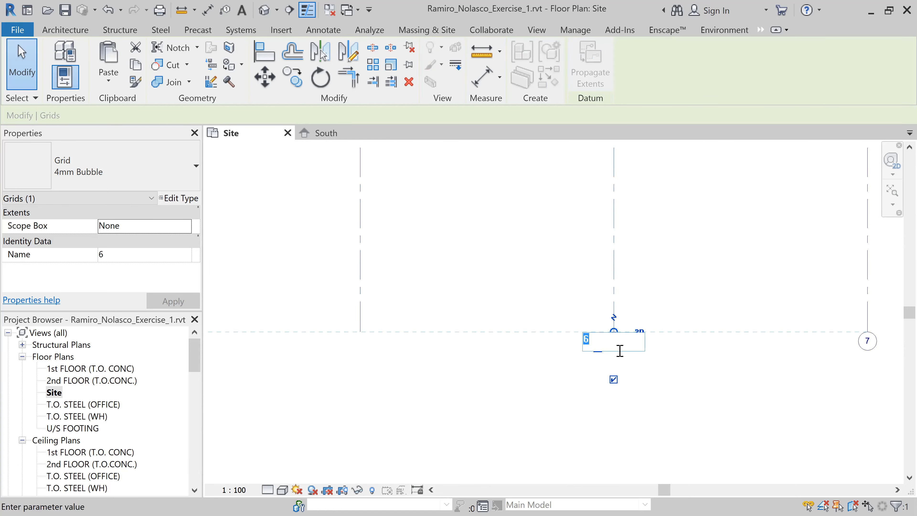
text(5)
key(Return)
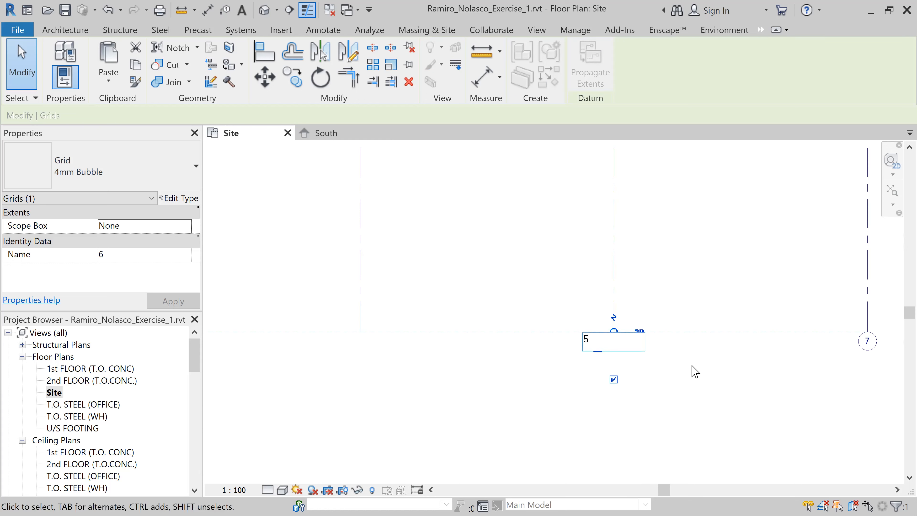
click(614, 379)
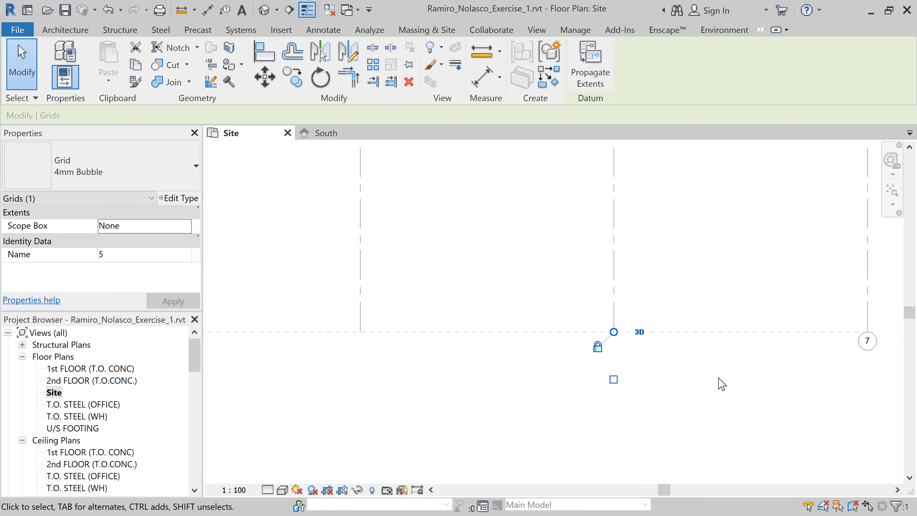
- Hide the bubble at the lower end of grid 7
click(868, 348)
click(869, 343)
click(829, 382)
click(867, 379)
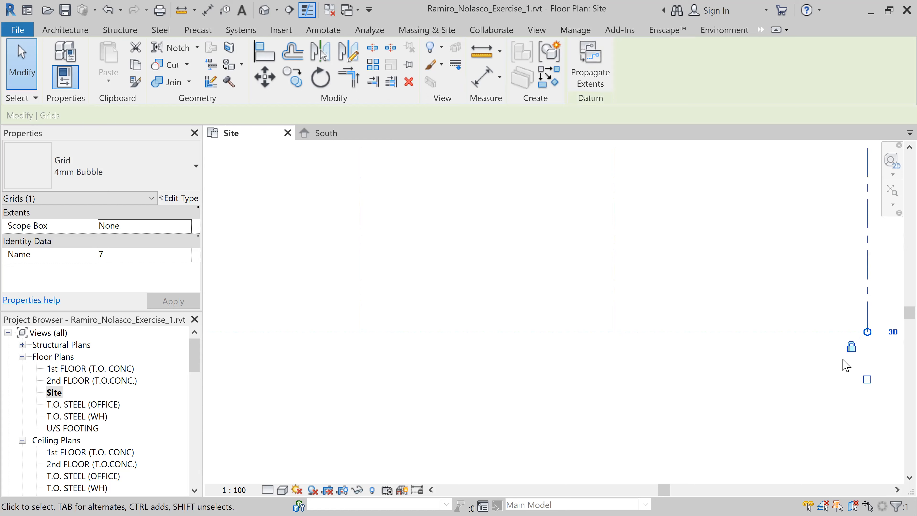
- Rename grid 7 as 6 at its upper bubble
scroll(857, 347, down, 9)
middle_drag(793, 311, 724, 346)
scroll(758, 213, up, 8)
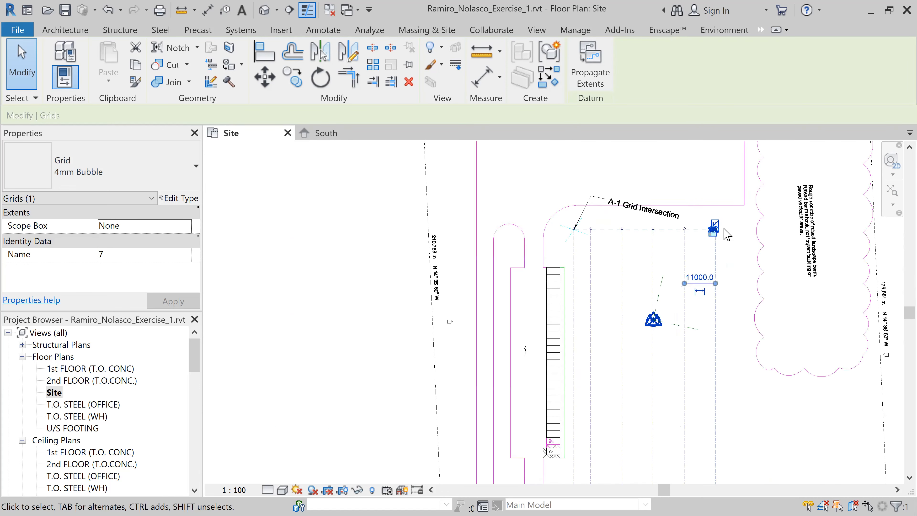
scroll(647, 277, up, 3)
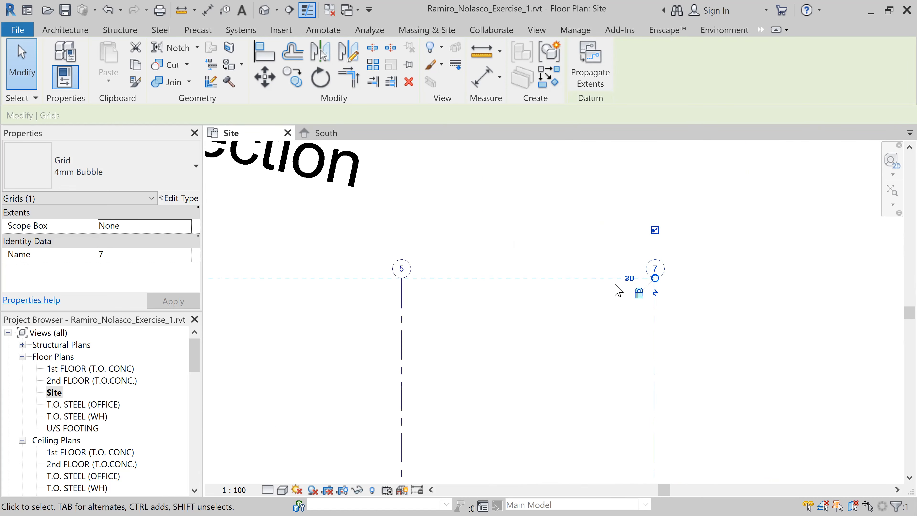
scroll(661, 283, up, 2)
click(653, 264)
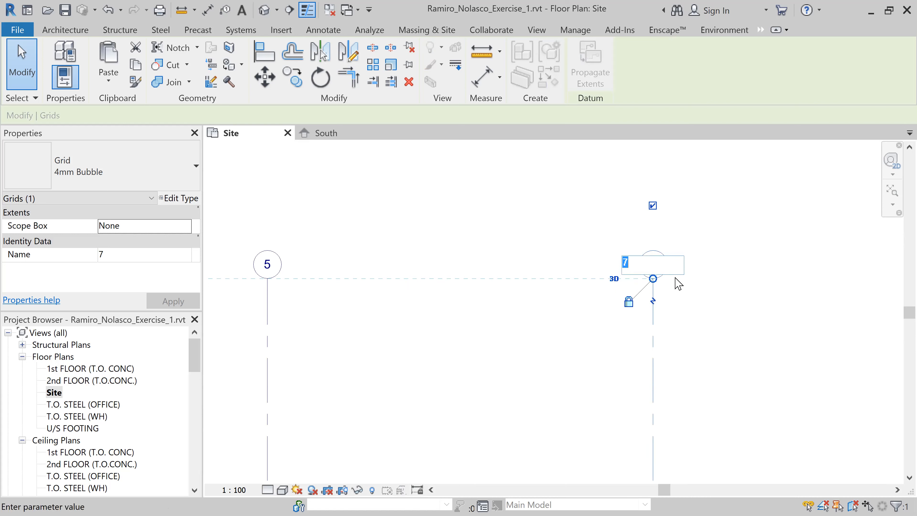
text(6)
key(Return)
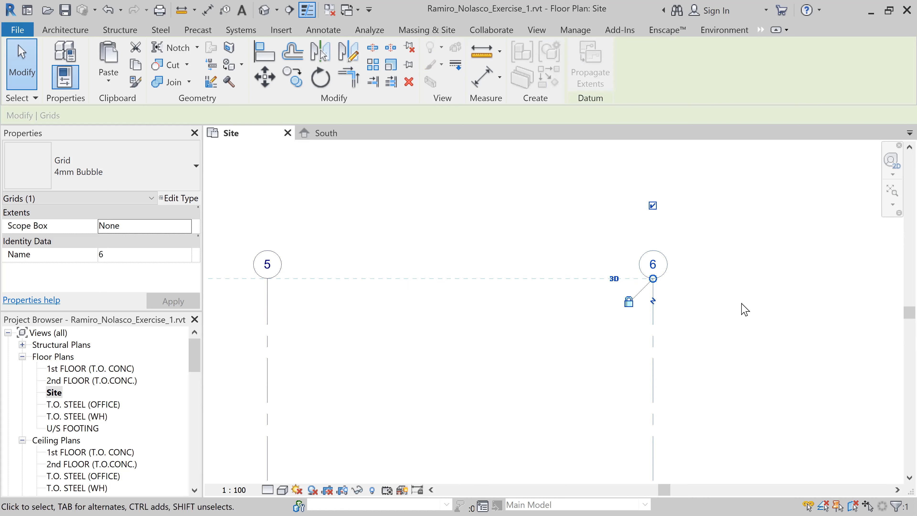
- Select grid 5 and extend its locked upper end upward so all the aligned grid lines lengthen together
scroll(743, 309, down, 4)
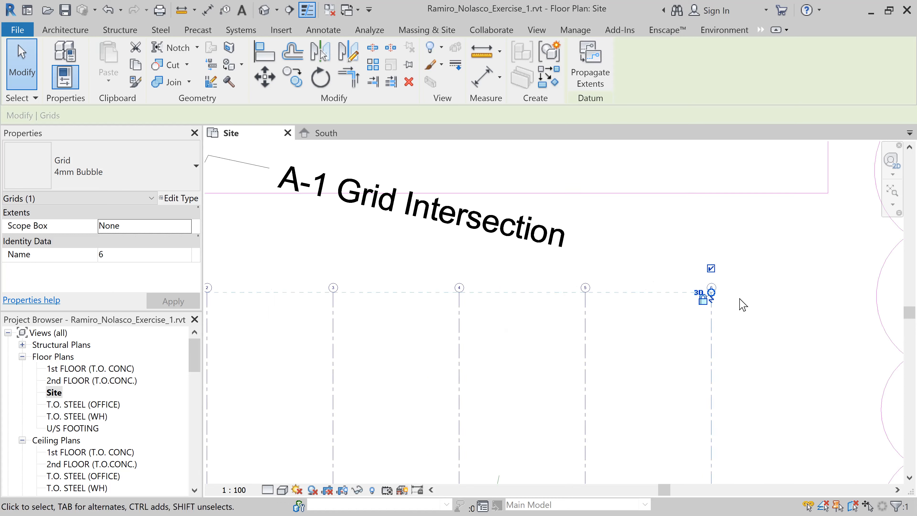
scroll(761, 340, down, 1)
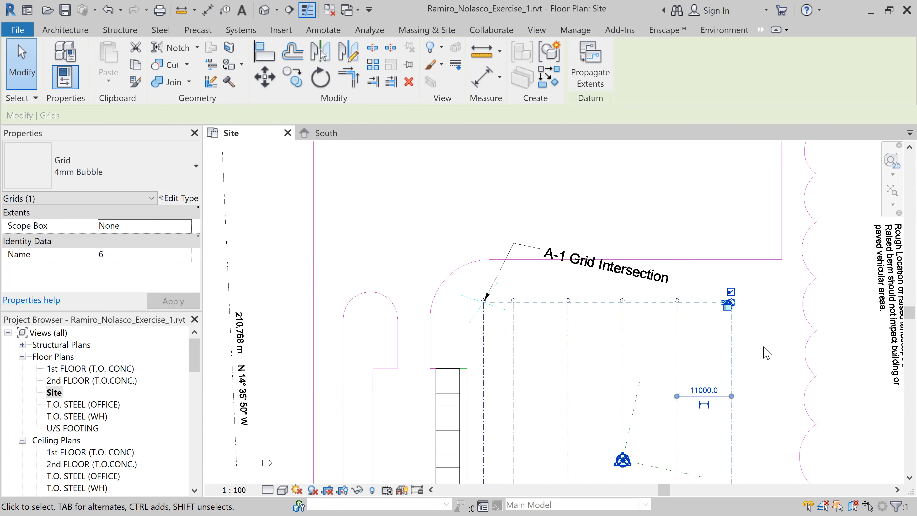
middle_drag(768, 351, 719, 290)
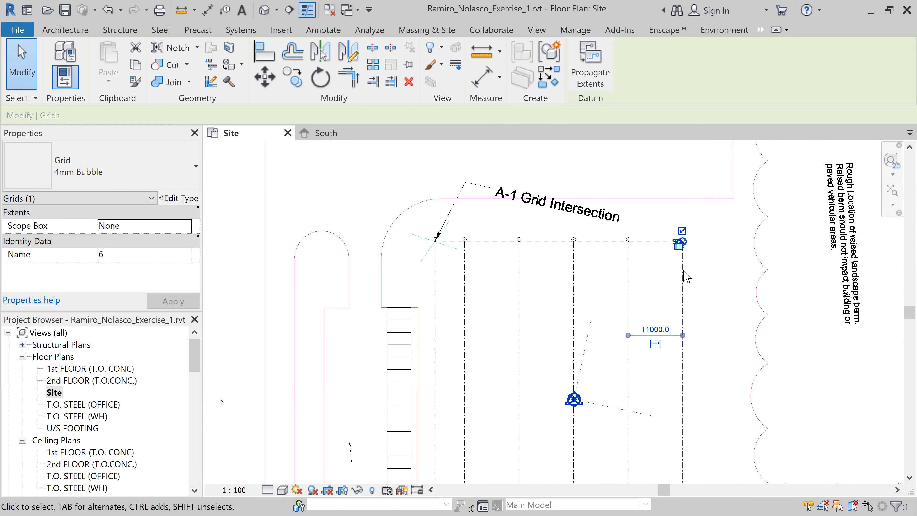
scroll(631, 244, up, 5)
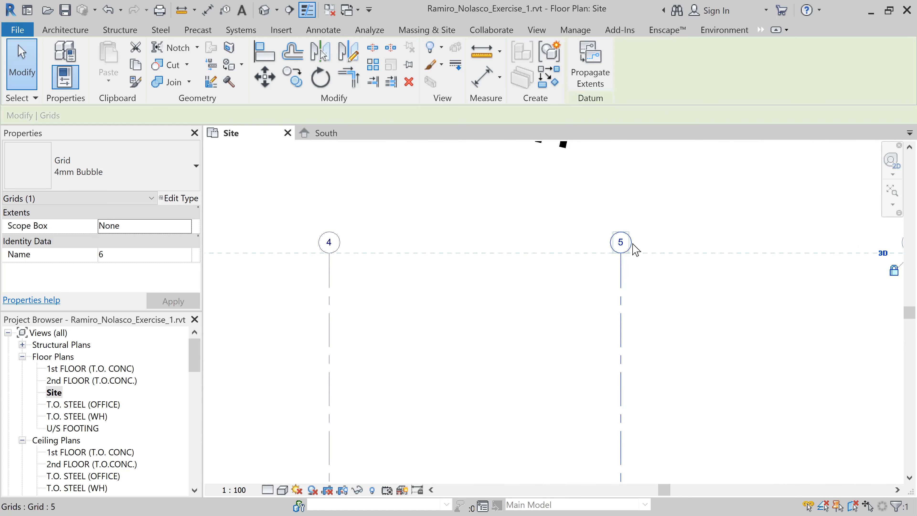
click(621, 270)
scroll(627, 259, down, 4)
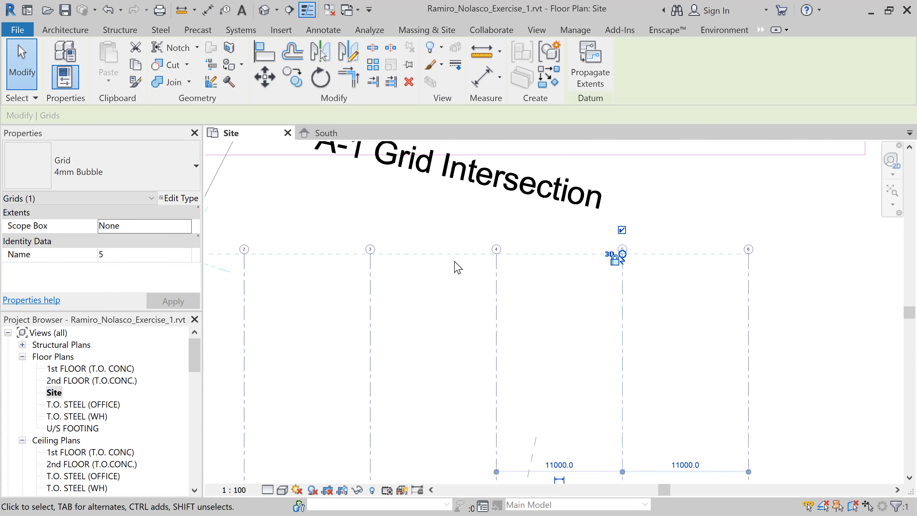
scroll(512, 266, down, 3)
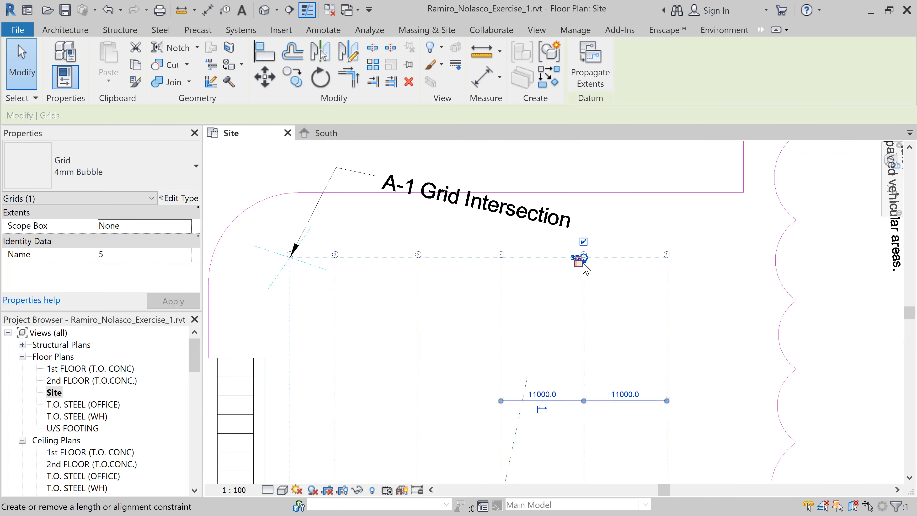
scroll(583, 257, up, 5)
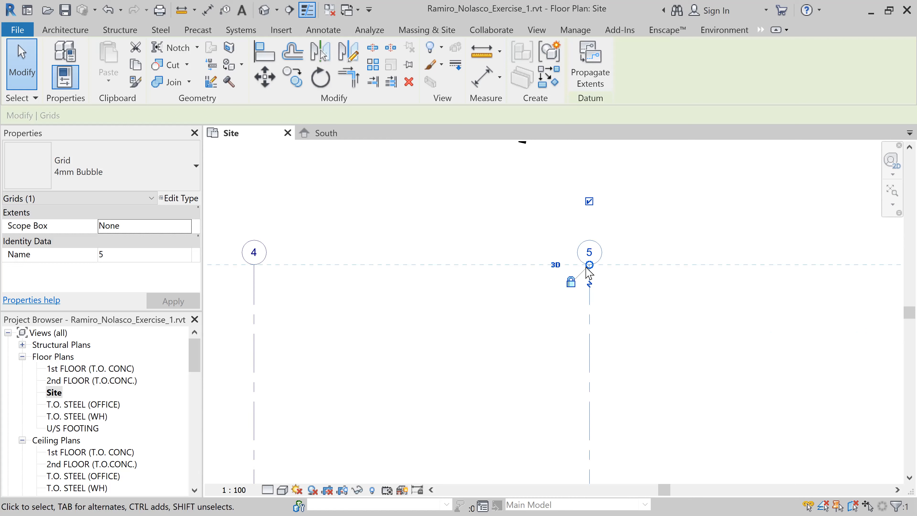
drag(589, 265, 583, 159)
- Try to extend the upper end of grid 5 alone, unlocked from the other grids, and undo it
scroll(546, 293, down, 5)
scroll(544, 295, down, 2)
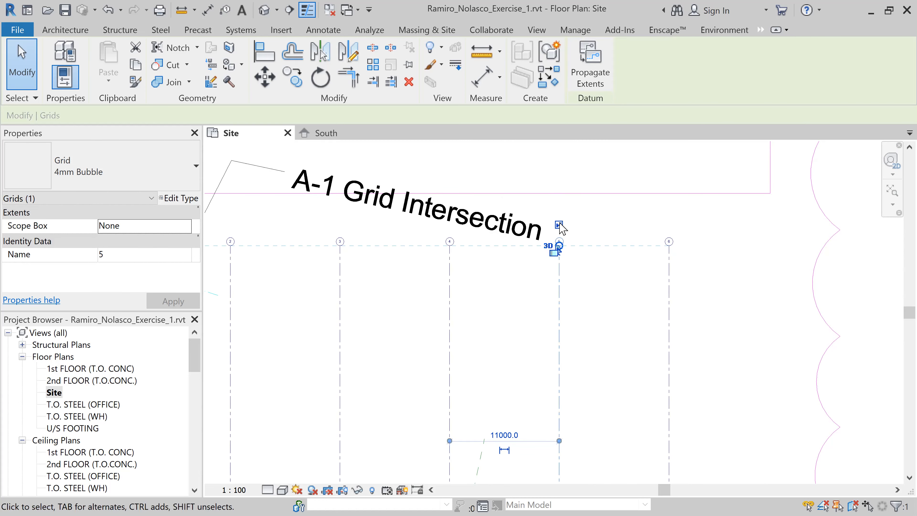
scroll(558, 242, up, 3)
drag(556, 267, 556, 198)
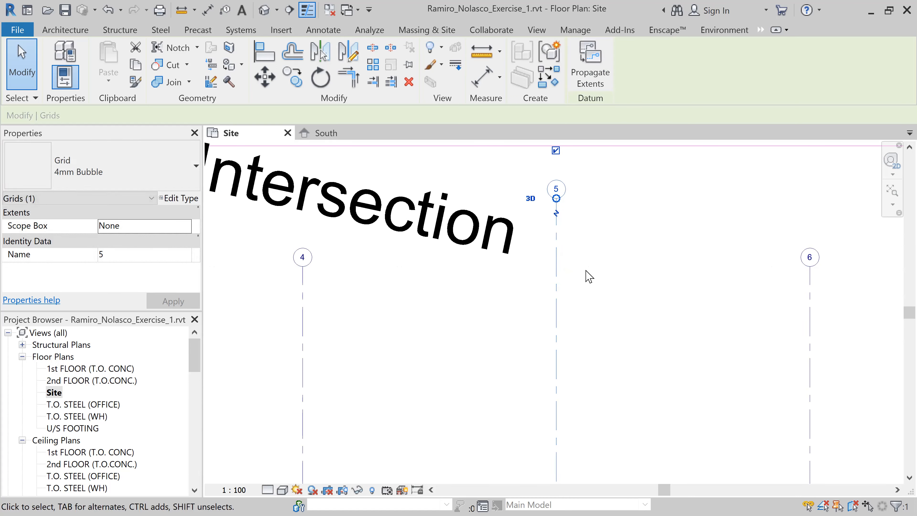
key(ctrl+z)
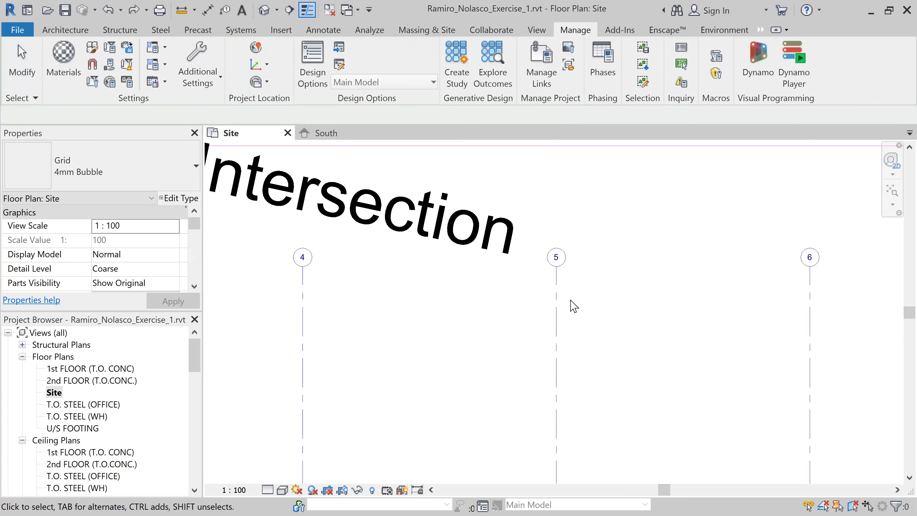
- Extend the locked upper ends of all the grid lines through grid 5 to just below the magenta boundary line
click(557, 295)
drag(555, 267, 557, 169)
scroll(602, 222, down, 4)
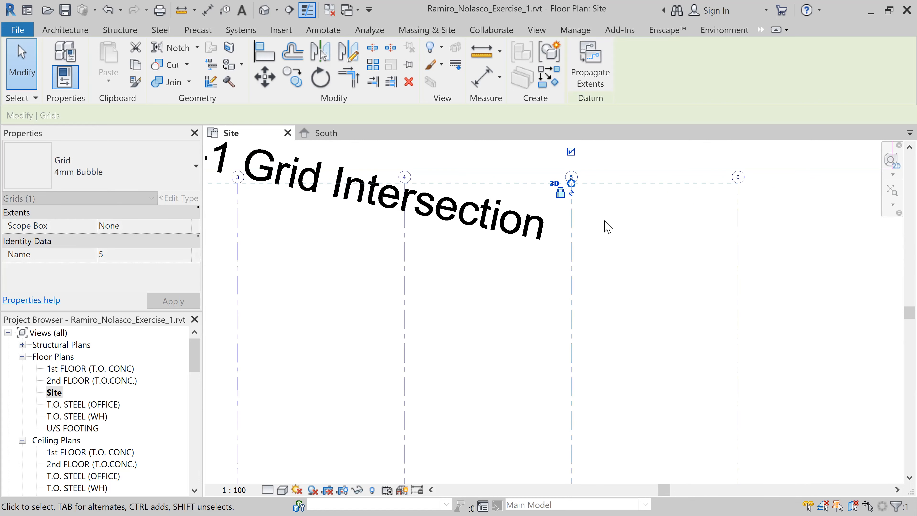
scroll(606, 225, down, 1)
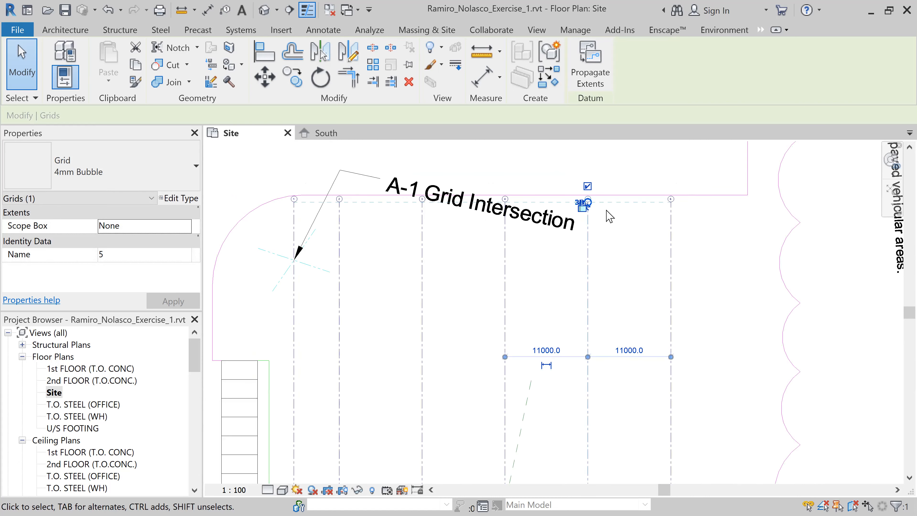
scroll(609, 219, up, 1)
scroll(608, 227, down, 4)
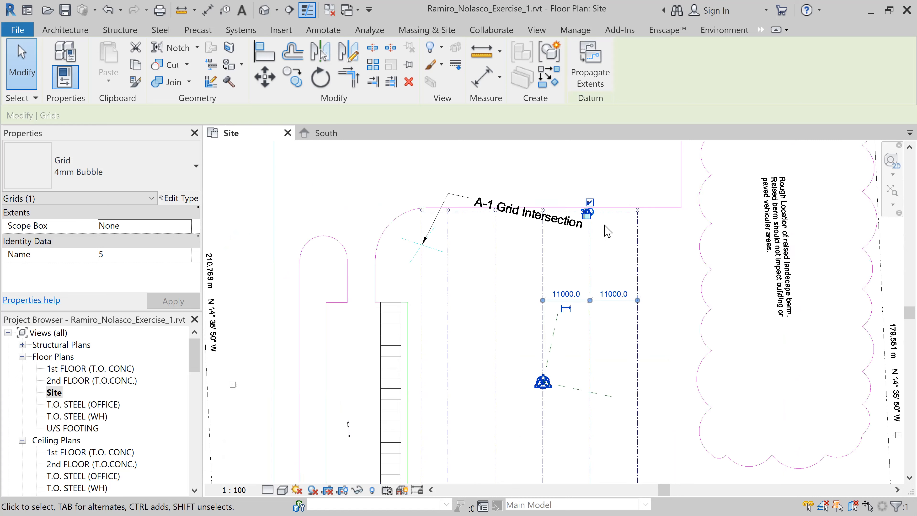
- Draw a horizontal grid line from the A-1 Grid Intersection mark to just beyond column grid 6
scroll(607, 232, down, 2)
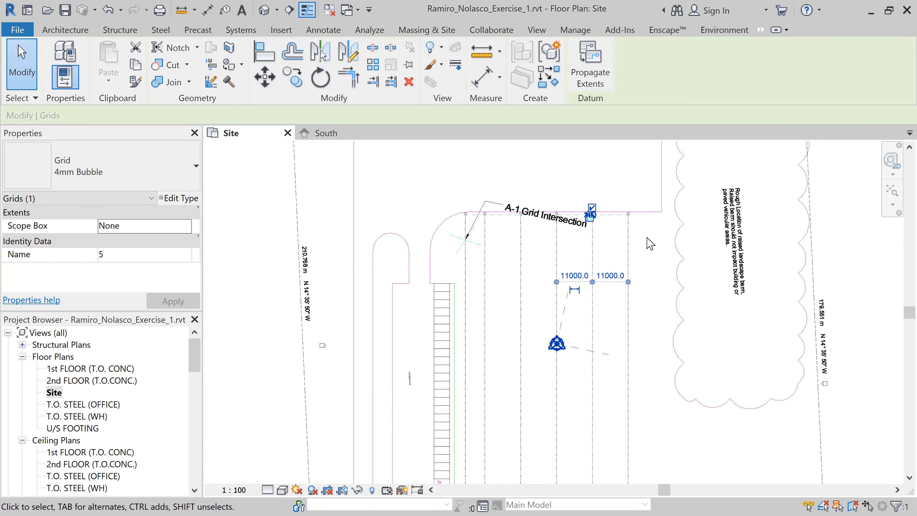
click(498, 255)
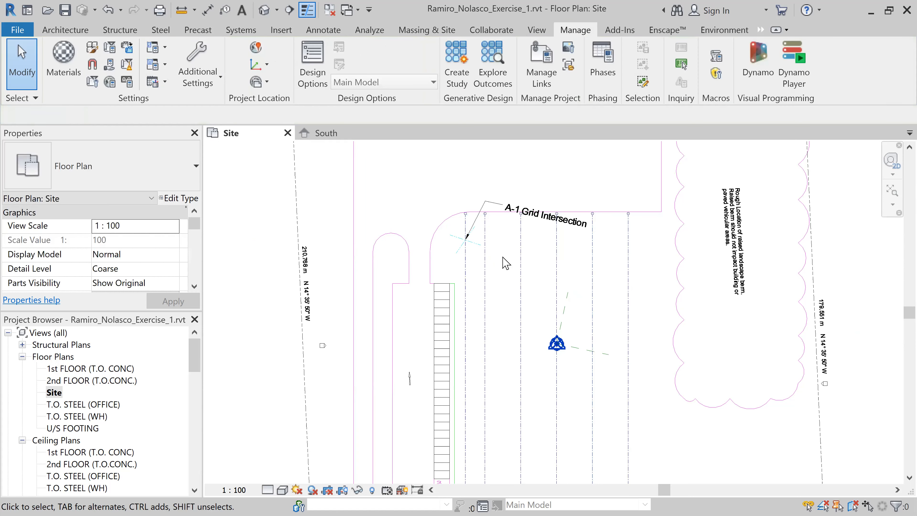
key(g)
key(r)
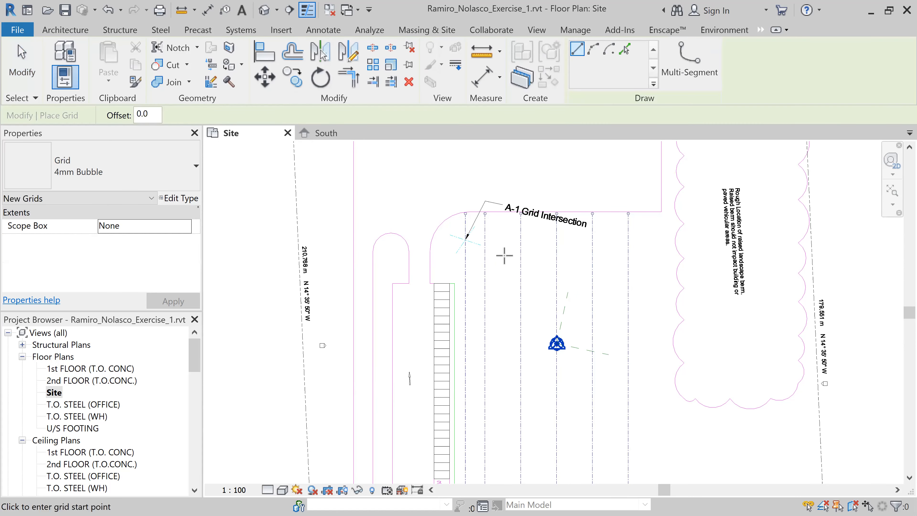
scroll(466, 238, up, 3)
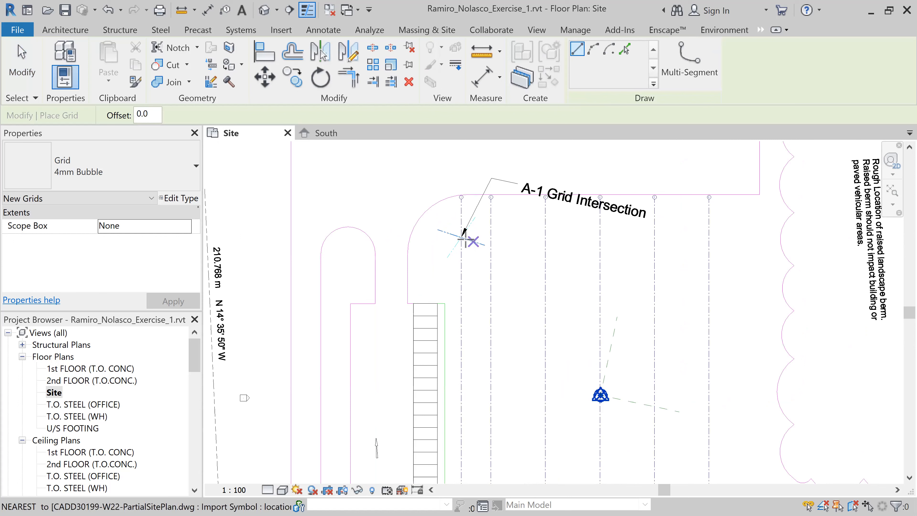
scroll(459, 238, up, 2)
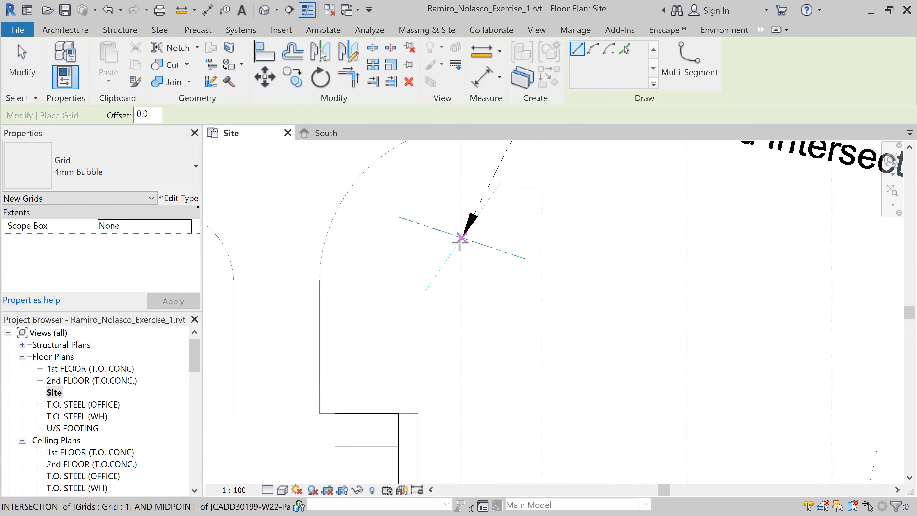
click(461, 239)
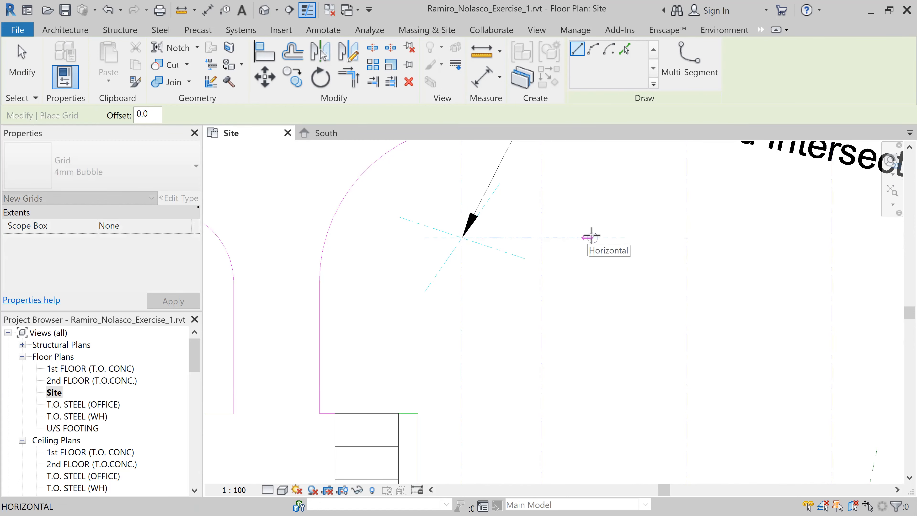
scroll(595, 238, down, 1)
scroll(600, 237, down, 4)
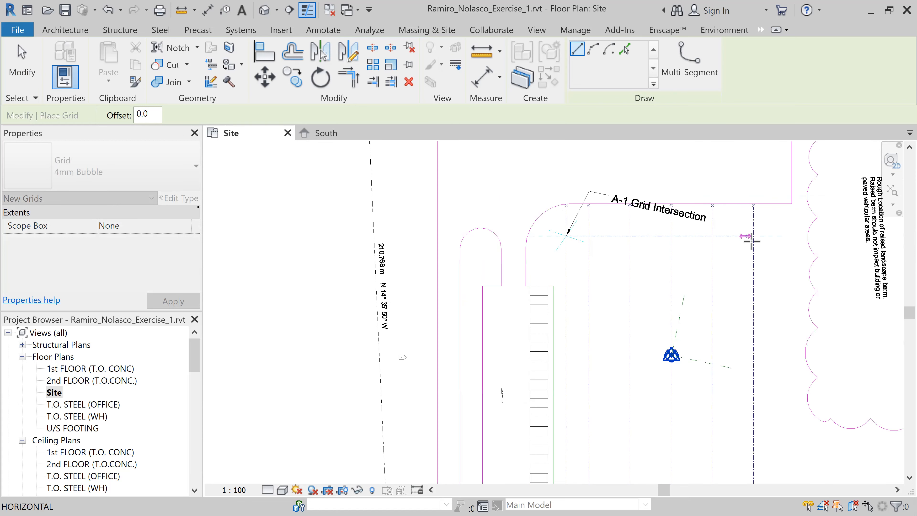
click(774, 236)
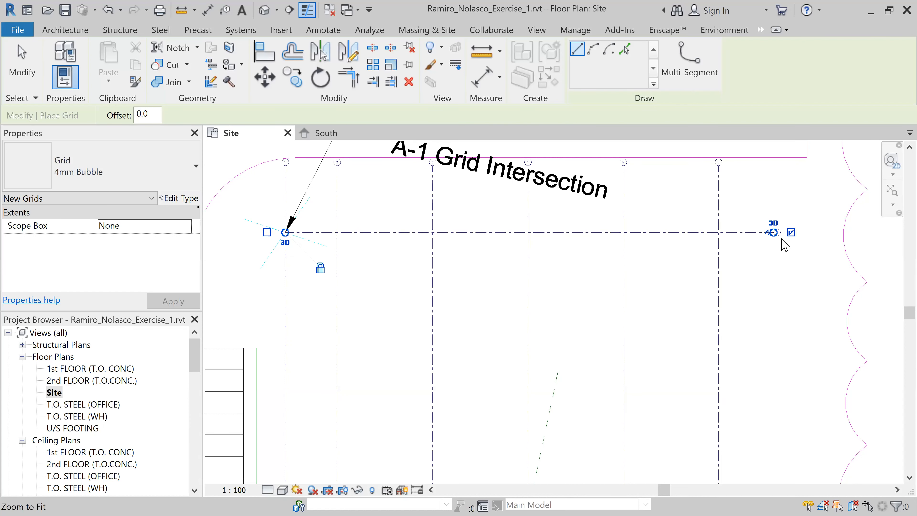
- Rename the new horizontal grid line as A in its bubble
scroll(784, 246, up, 2)
scroll(780, 235, up, 3)
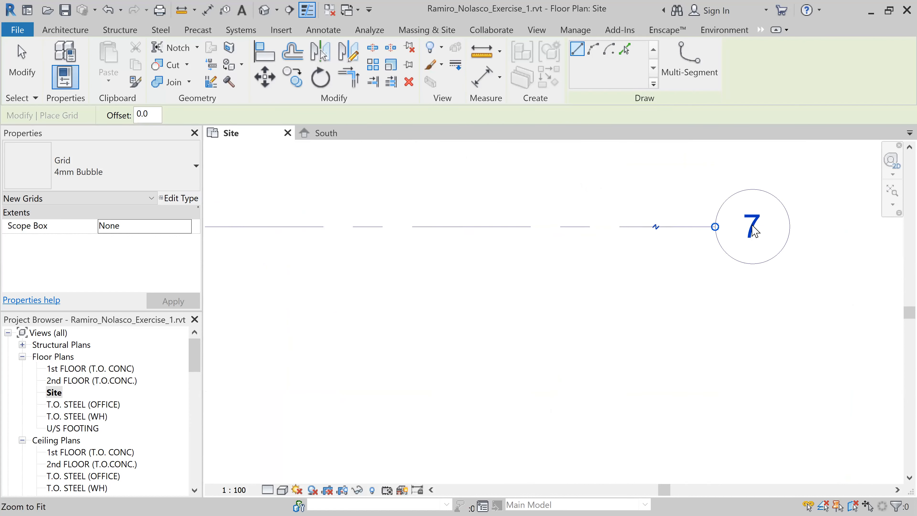
click(757, 233)
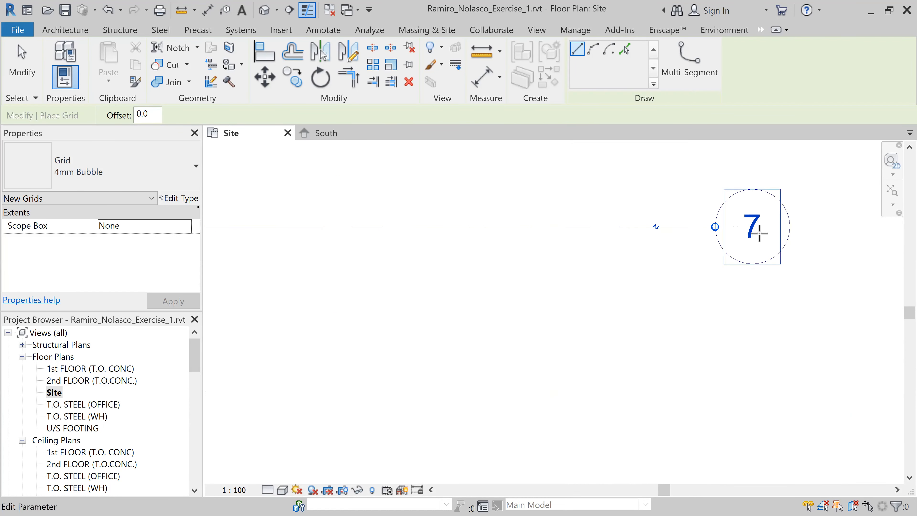
click(752, 227)
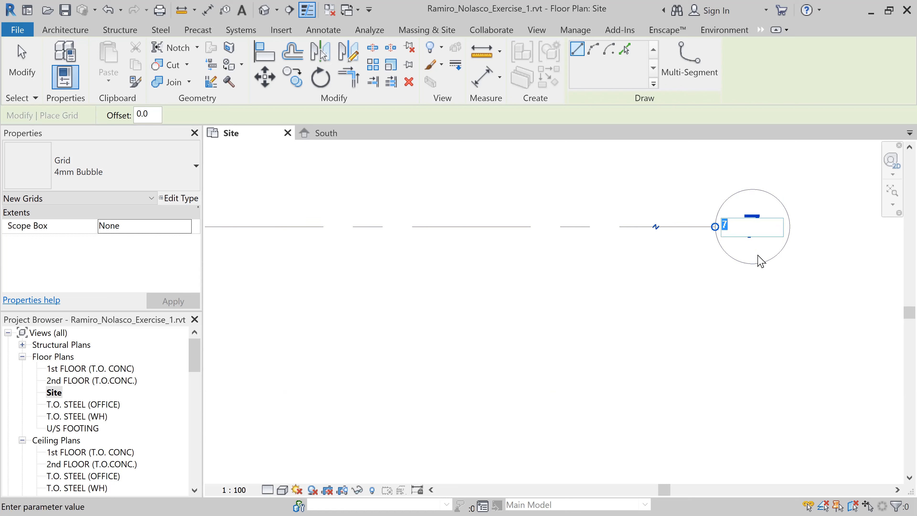
text(A)
click(751, 293)
scroll(754, 305, down, 2)
scroll(754, 308, down, 3)
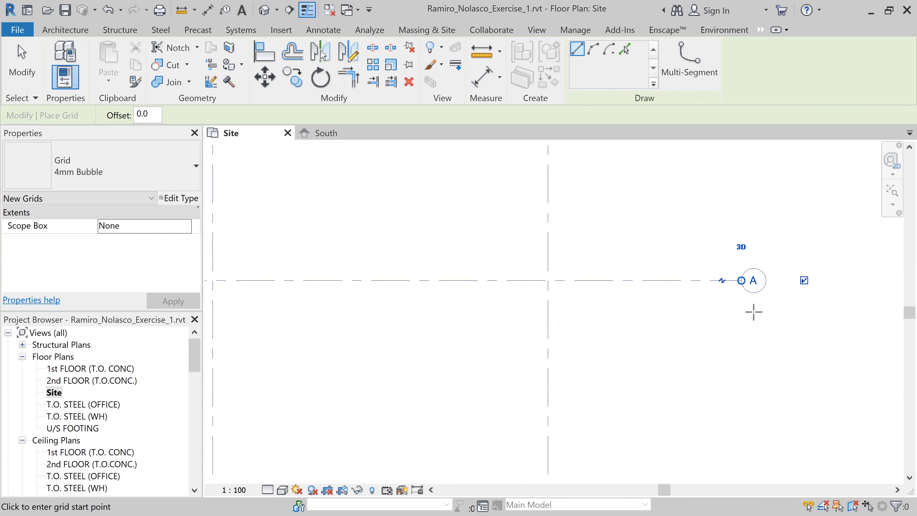
scroll(714, 340, down, 4)
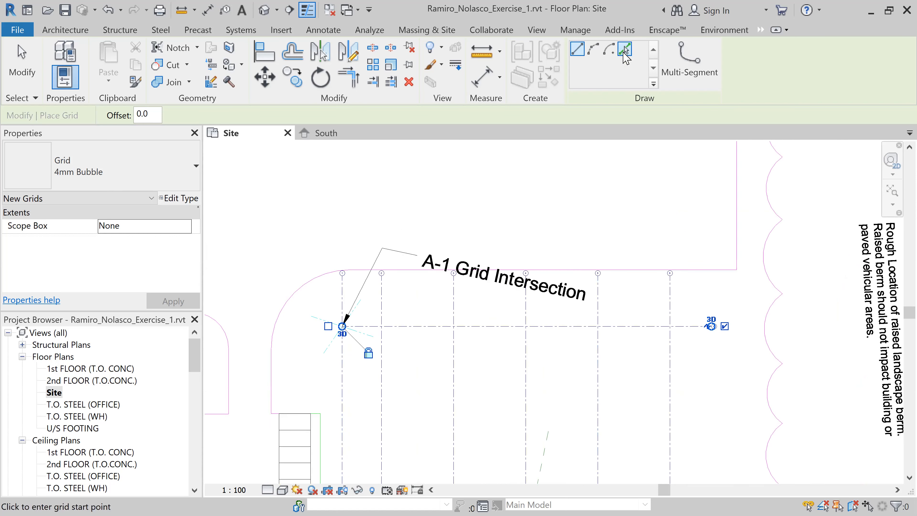
- Add grid B below grid A by picking grid A with Pick Lines at an offset of 11500 mm
click(626, 54)
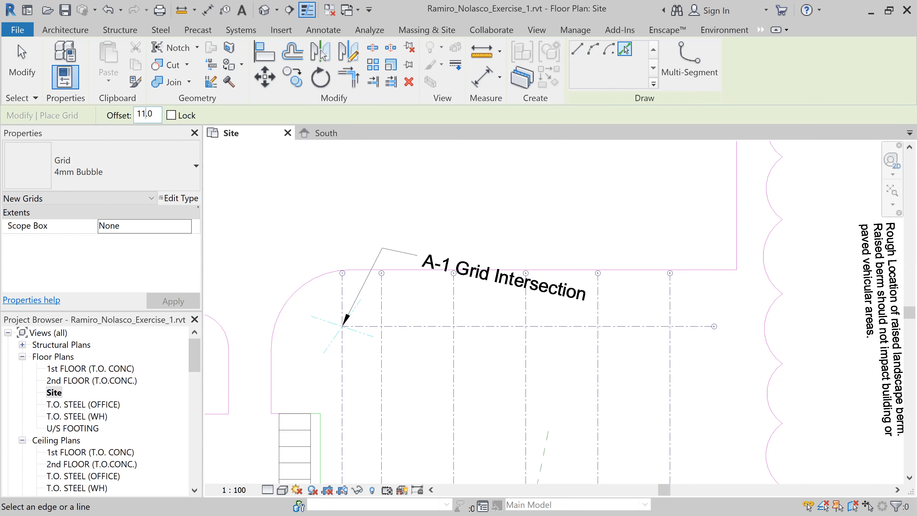
text(00)
click(638, 332)
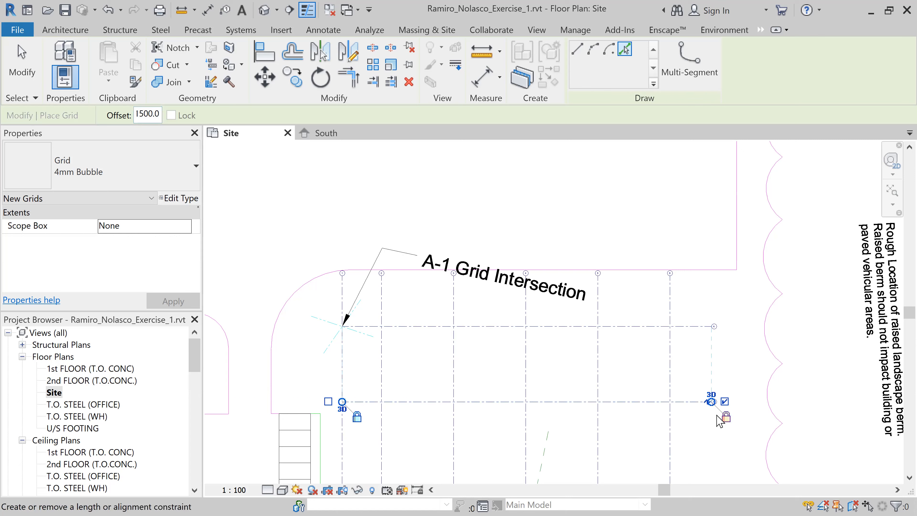
scroll(717, 411, up, 3)
scroll(718, 413, up, 4)
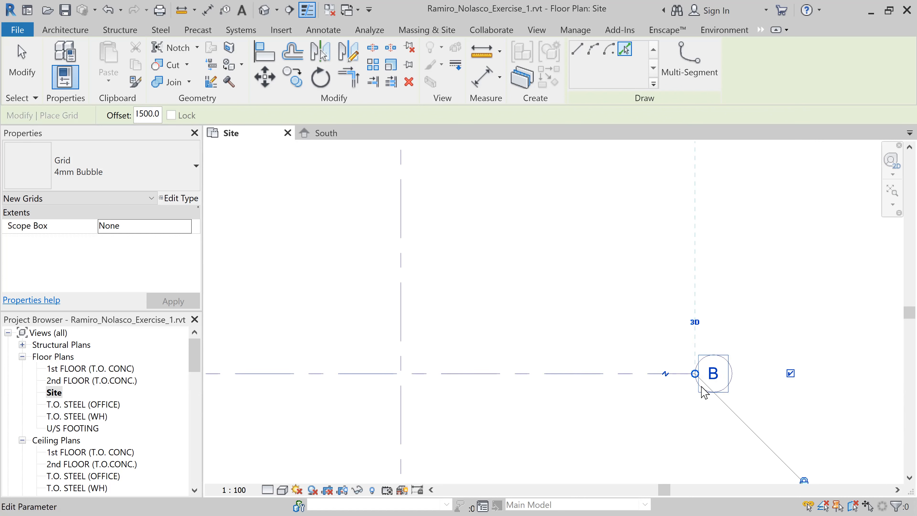
scroll(654, 383, down, 4)
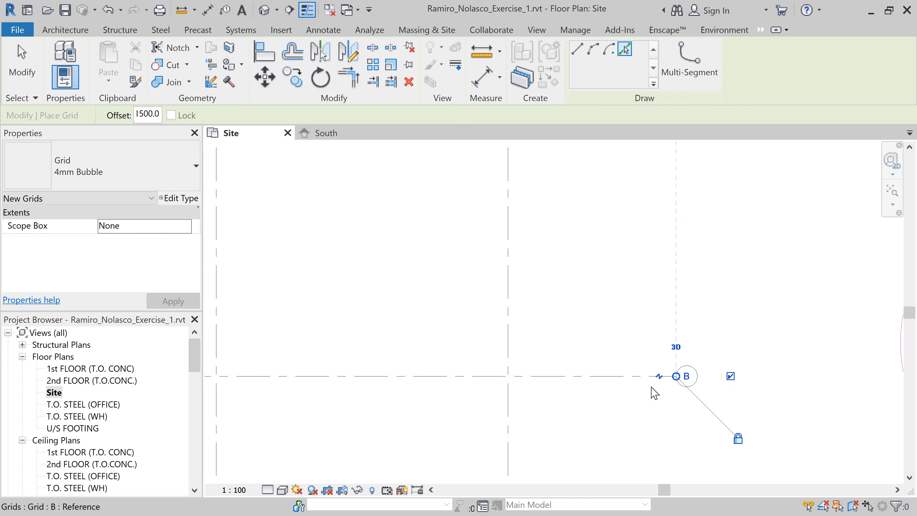
- Add four more horizontal grids, C to F, each offset 11500 mm below the previous one, starting from grid B
scroll(659, 422, down, 4)
middle_drag(653, 433, 629, 268)
scroll(628, 269, down, 3)
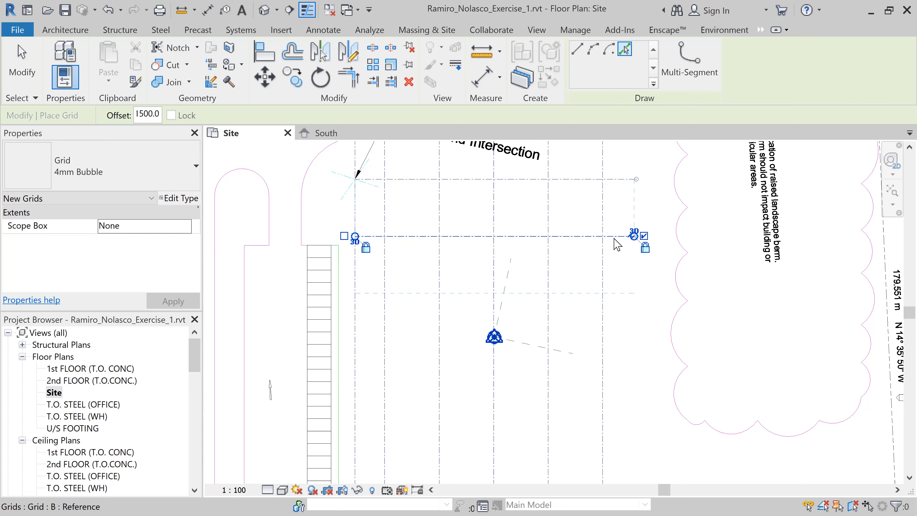
click(617, 244)
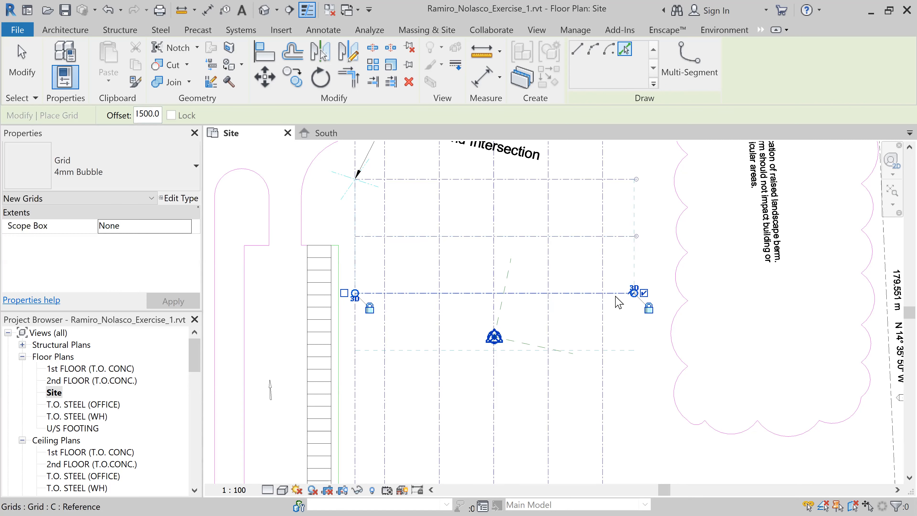
click(619, 302)
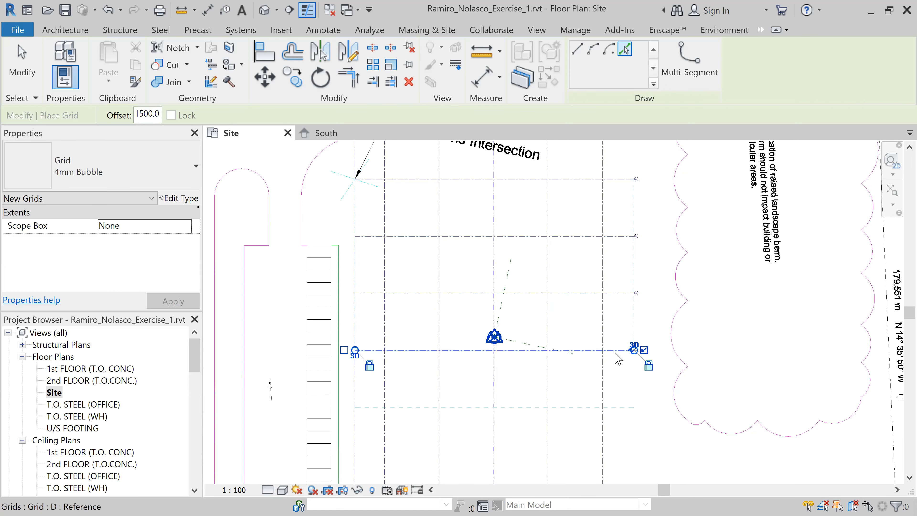
click(617, 361)
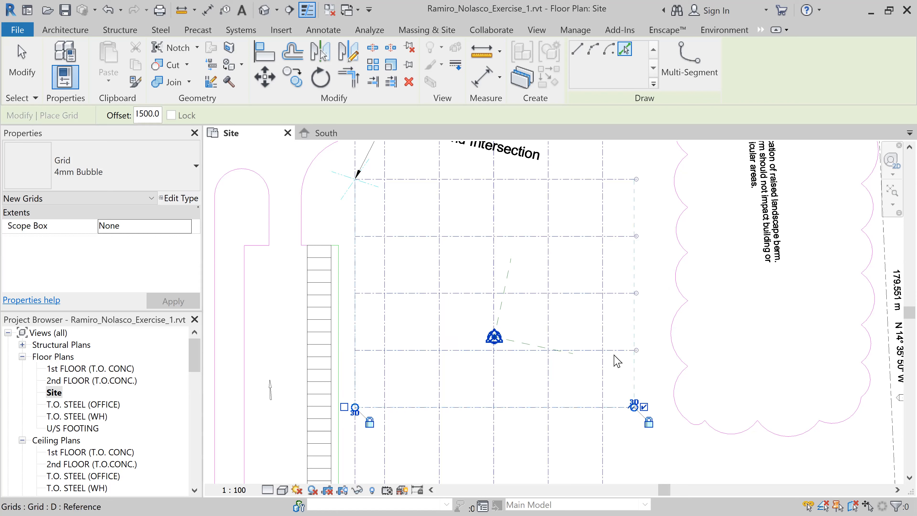
click(618, 411)
- Set the offset to 6000 mm, add one more horizontal grid below grid F, and end grid placement
scroll(658, 427, down, 3)
middle_drag(659, 427, 639, 327)
scroll(611, 351, up, 1)
scroll(610, 352, up, 4)
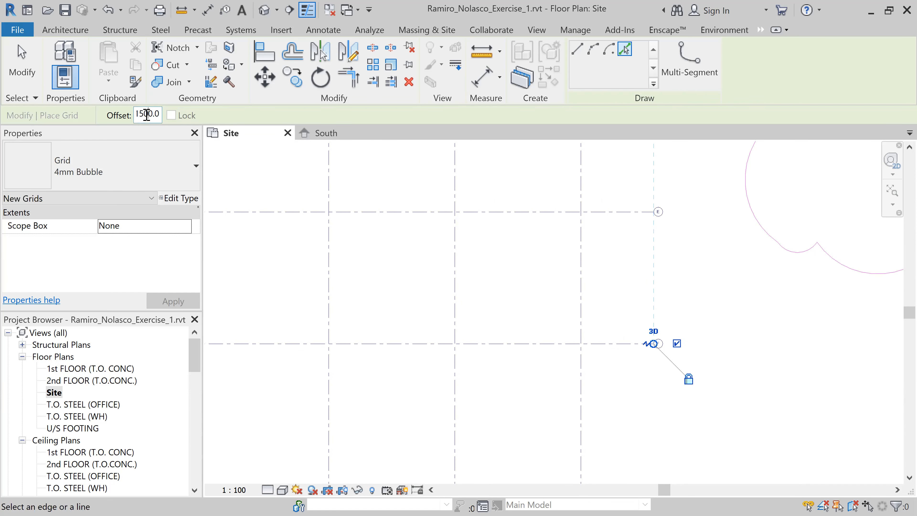
drag(145, 114, 128, 119)
text(60)
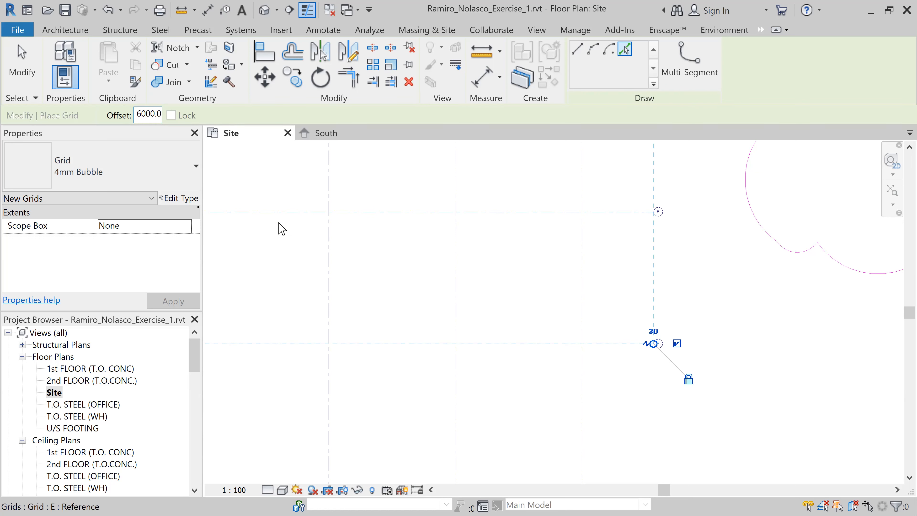
click(600, 352)
scroll(601, 364, down, 3)
scroll(545, 359, down, 2)
scroll(538, 349, down, 2)
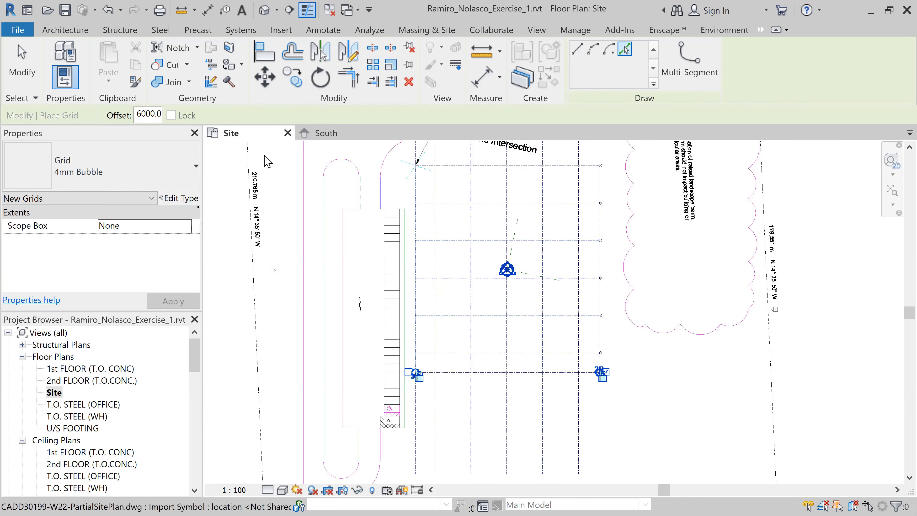
click(21, 62)
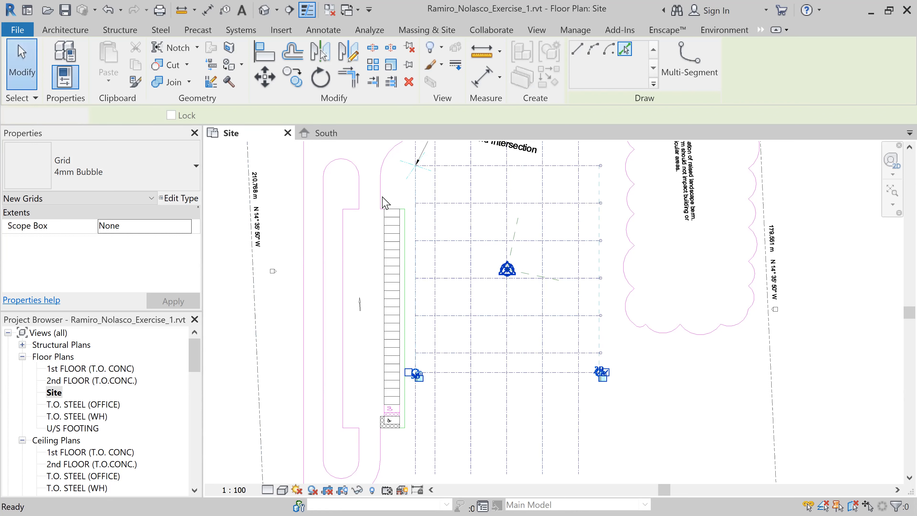
- Select grid B and extend its locked bubble-free end beyond grid 1 so all lettered grids lengthen together
click(441, 203)
scroll(415, 201, up, 2)
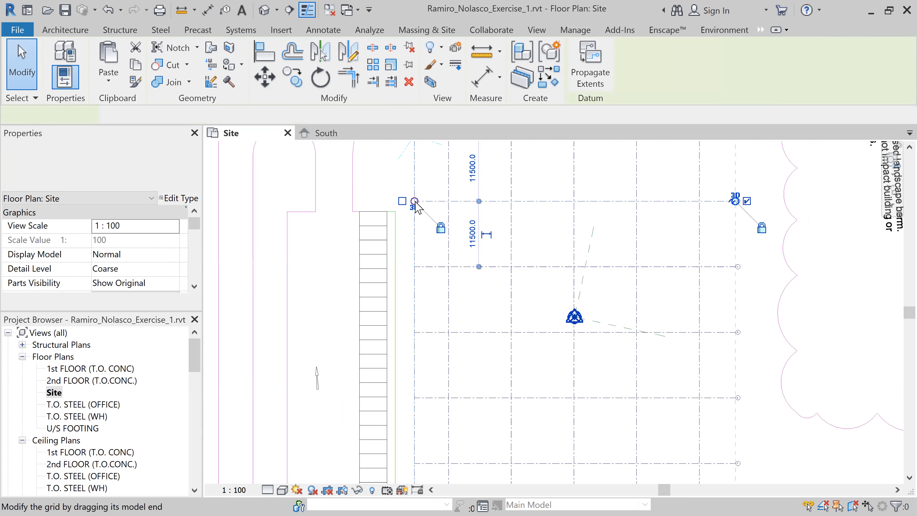
scroll(415, 201, up, 3)
drag(414, 201, 382, 201)
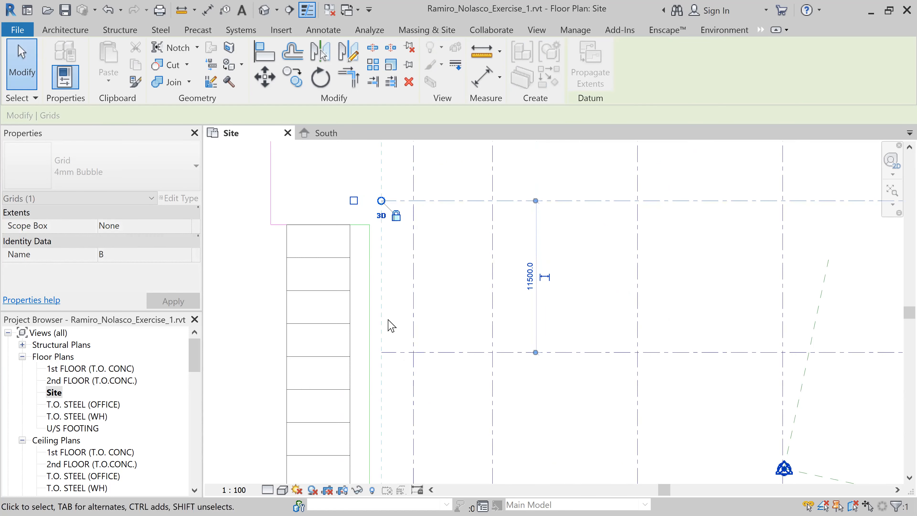
- Select grid 2 and shorten the locked lower ends of all numbered grids to just below the lowest horizontal grid
scroll(439, 331, down, 4)
middle_drag(531, 417, 518, 261)
scroll(487, 360, down, 1)
middle_drag(490, 366, 486, 350)
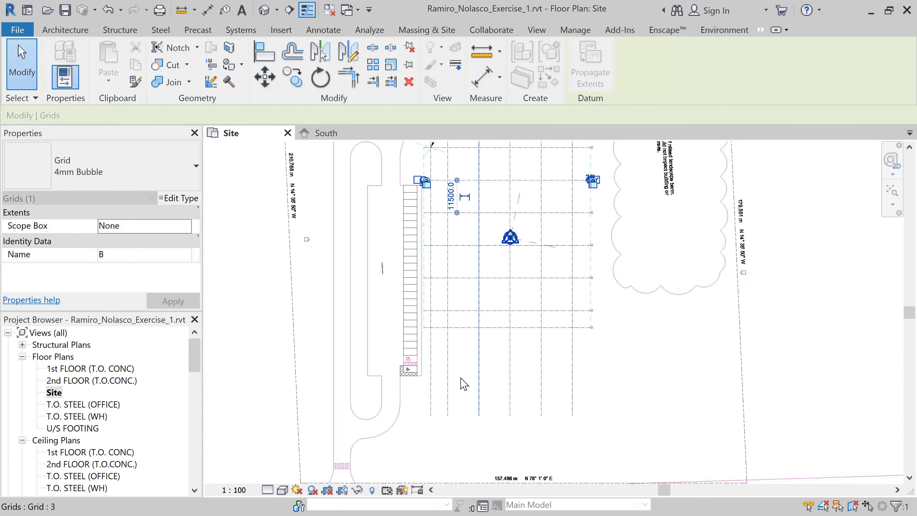
click(448, 383)
scroll(451, 419, up, 4)
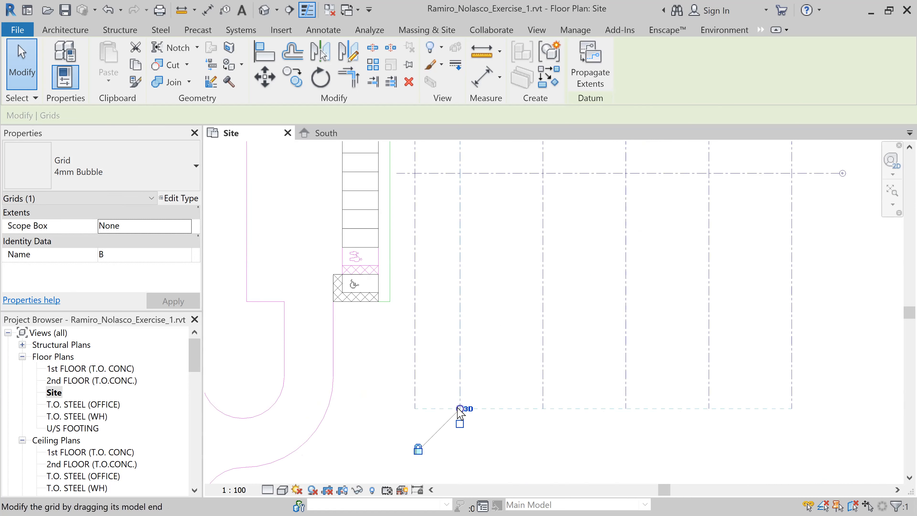
drag(461, 412, 461, 201)
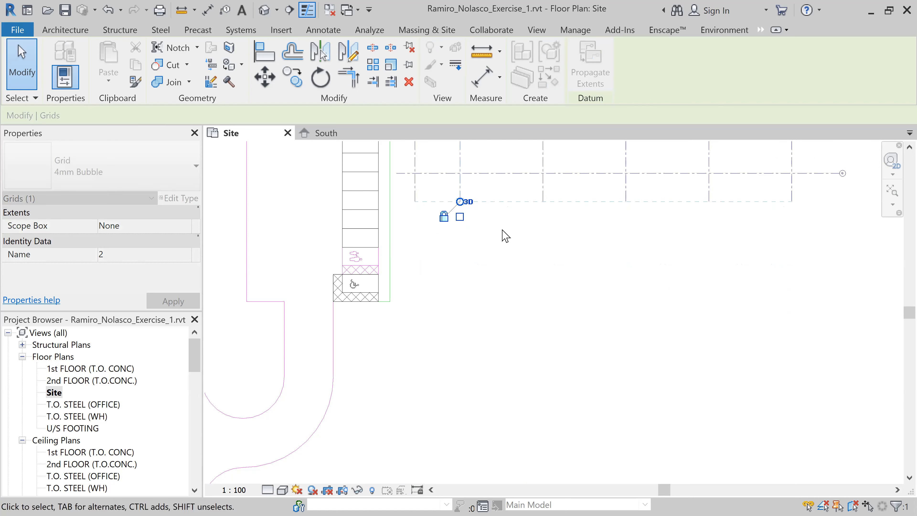
scroll(585, 275, down, 7)
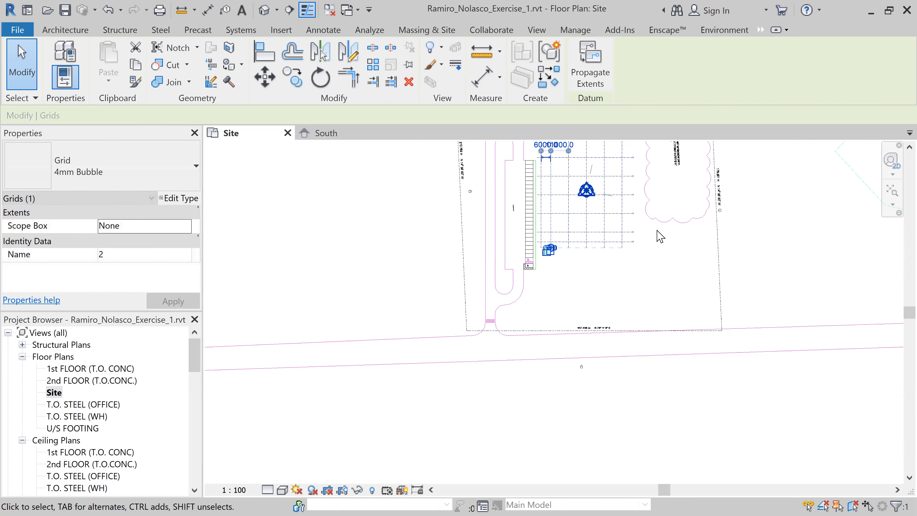
middle_drag(666, 253, 659, 321)
scroll(596, 287, up, 2)
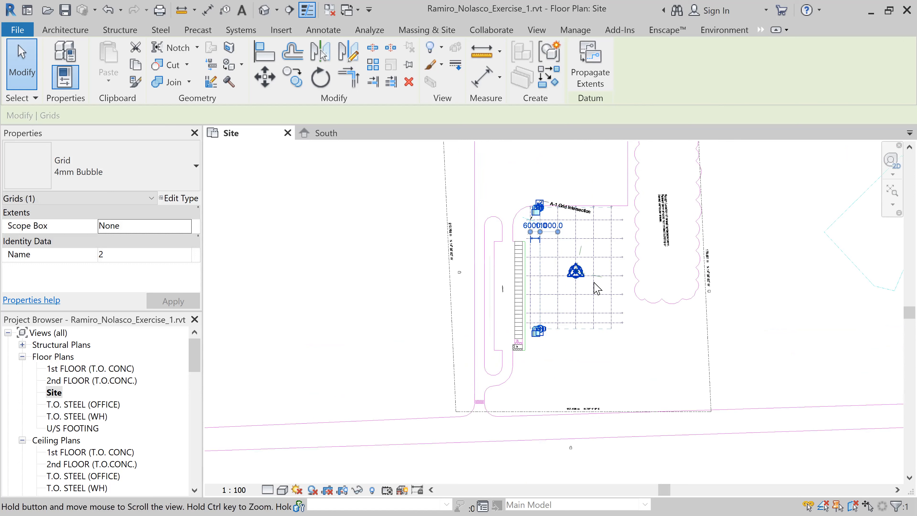
scroll(628, 244, up, 2)
scroll(628, 242, up, 2)
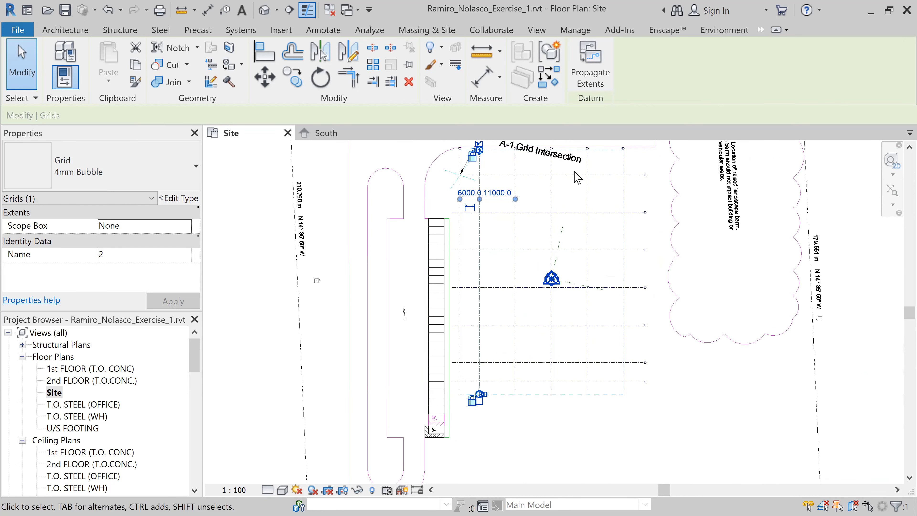